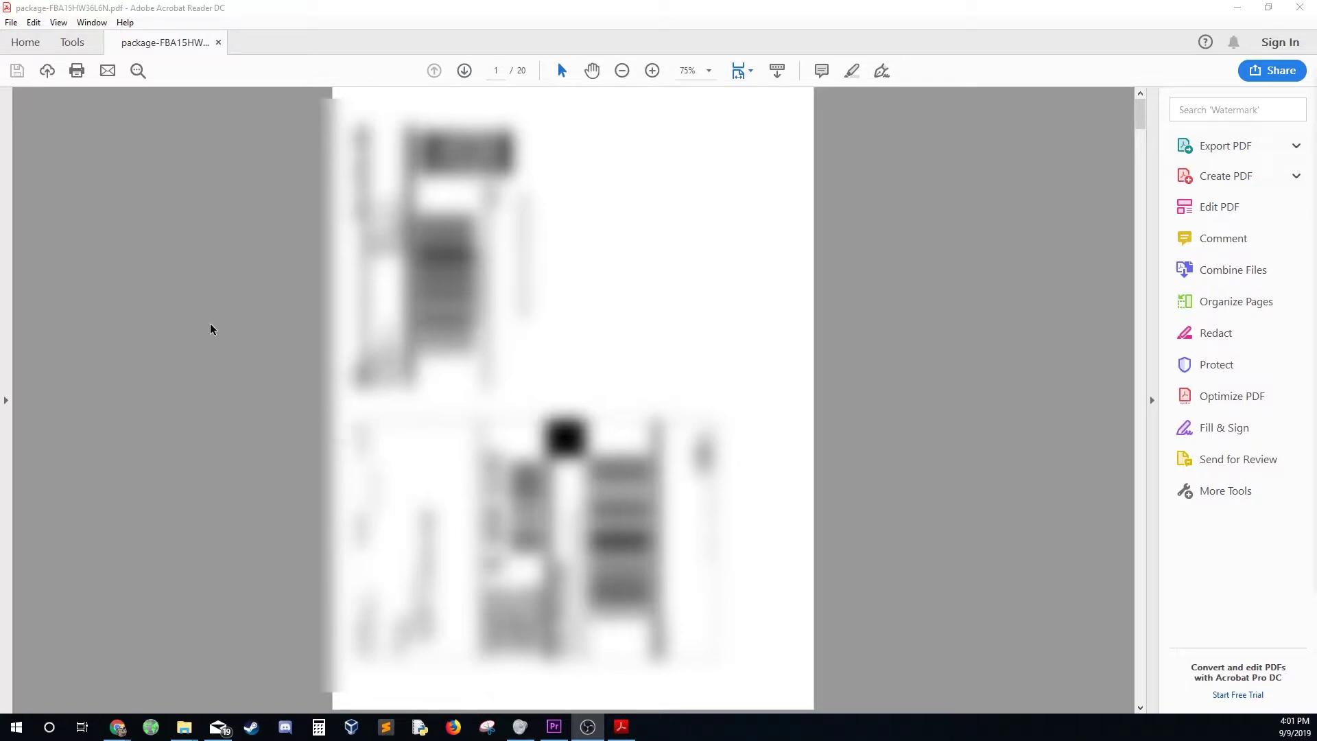
Step: Open the Print dialog and select the DYMO LabelWriter 4XL printer
left_click(13, 24)
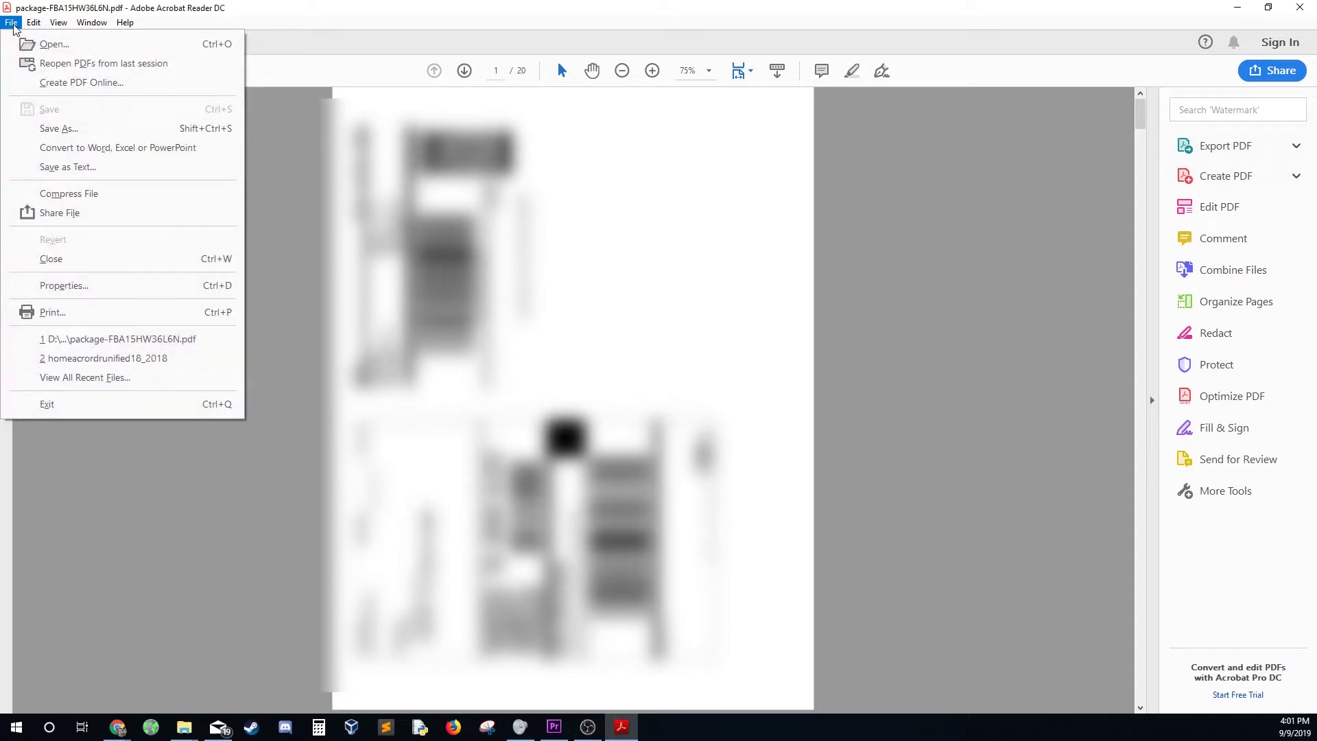
left_click(98, 311)
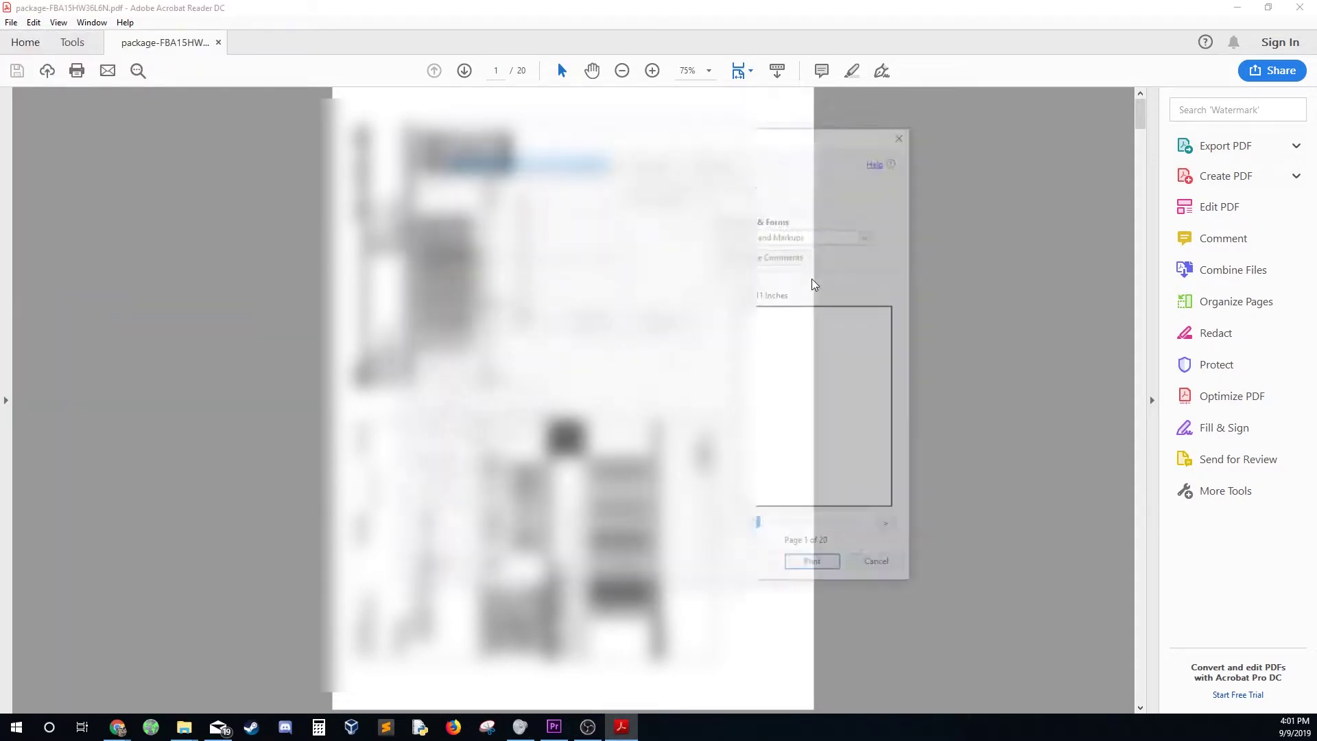
left_click(614, 163)
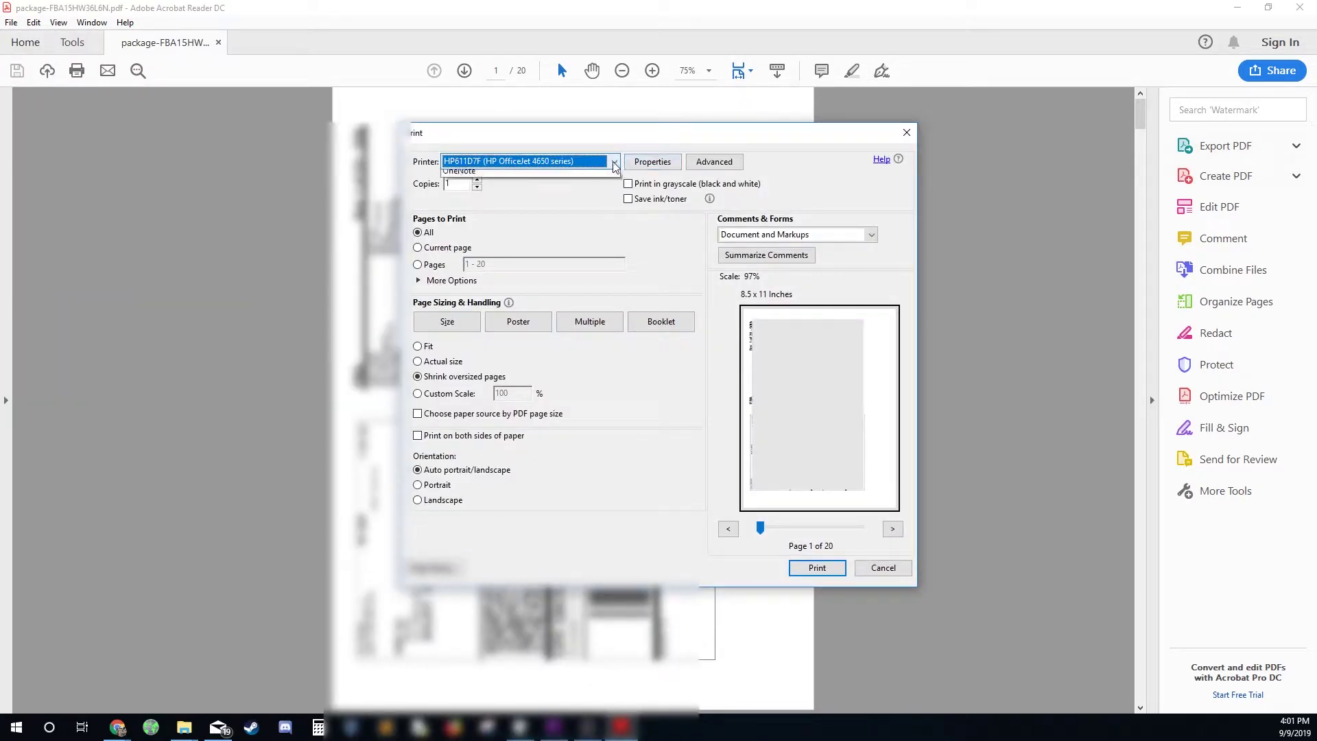
left_click(597, 189)
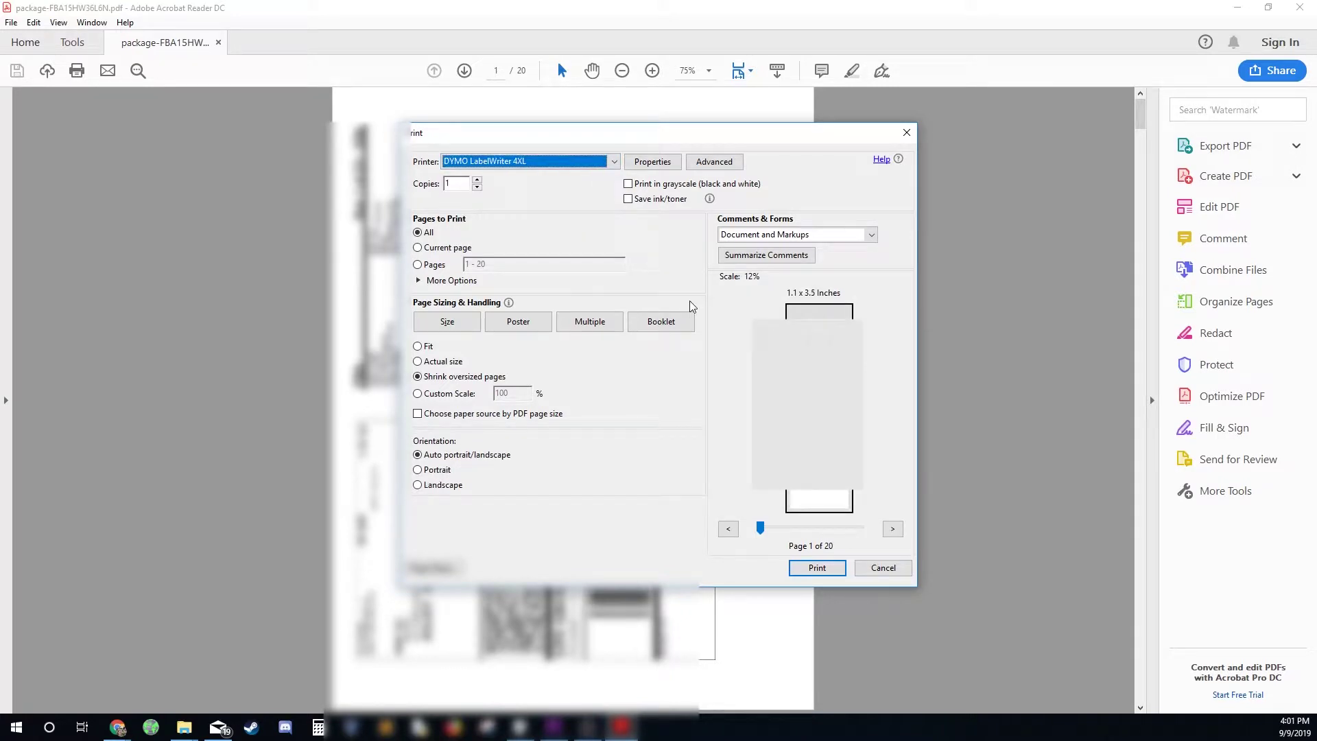
Step: Browse the DYMO printer properties and advanced setup without changing anything
left_click(655, 161)
left_click(558, 205)
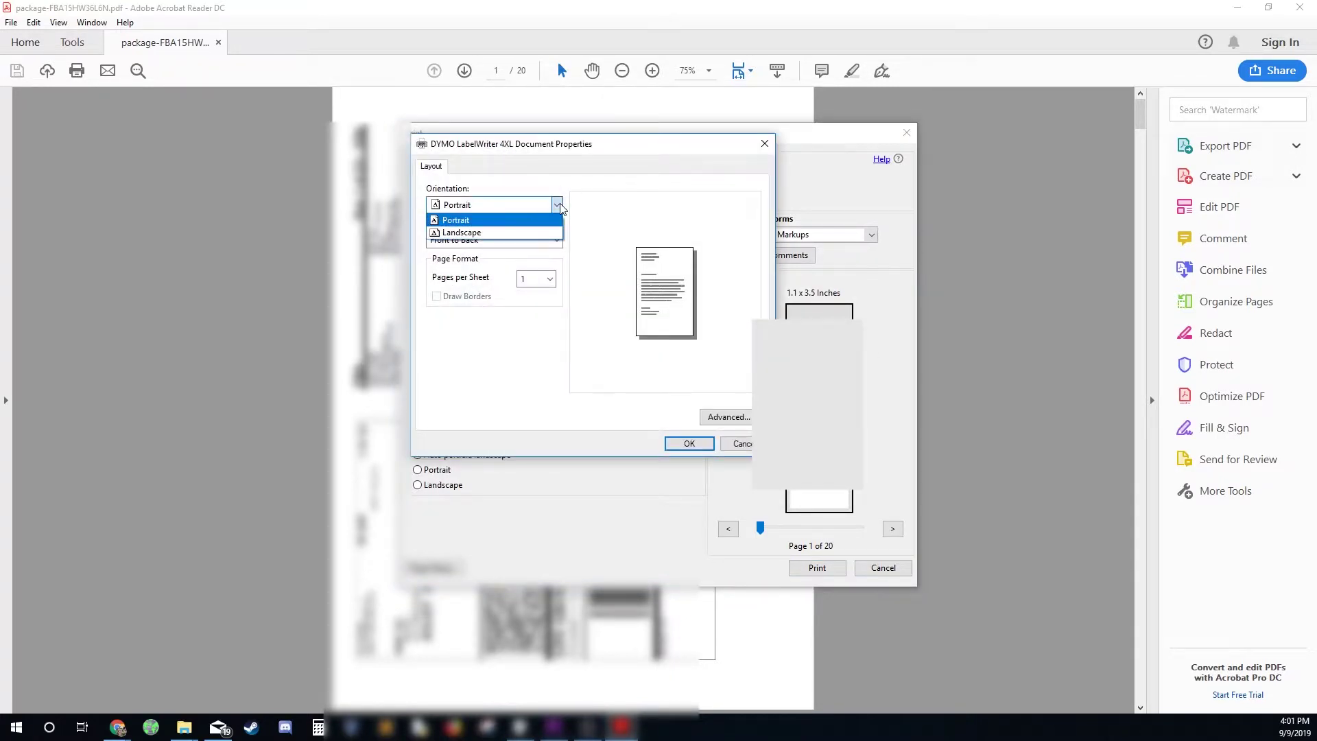
left_click(557, 205)
left_click(689, 443)
left_click(714, 161)
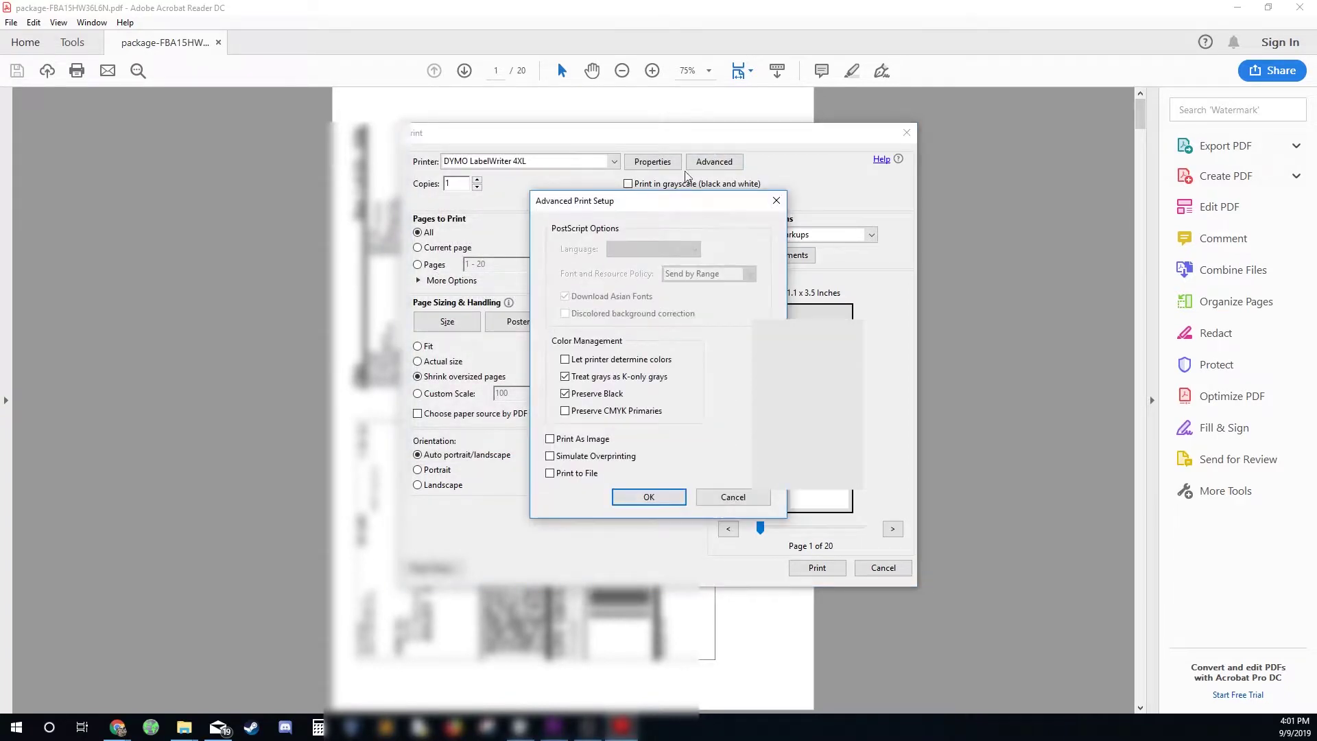
left_click(776, 201)
Step: Set the DYMO paper size to 1744907 4 in x 6 in and confirm both dialogs
left_click(652, 161)
left_click(703, 411)
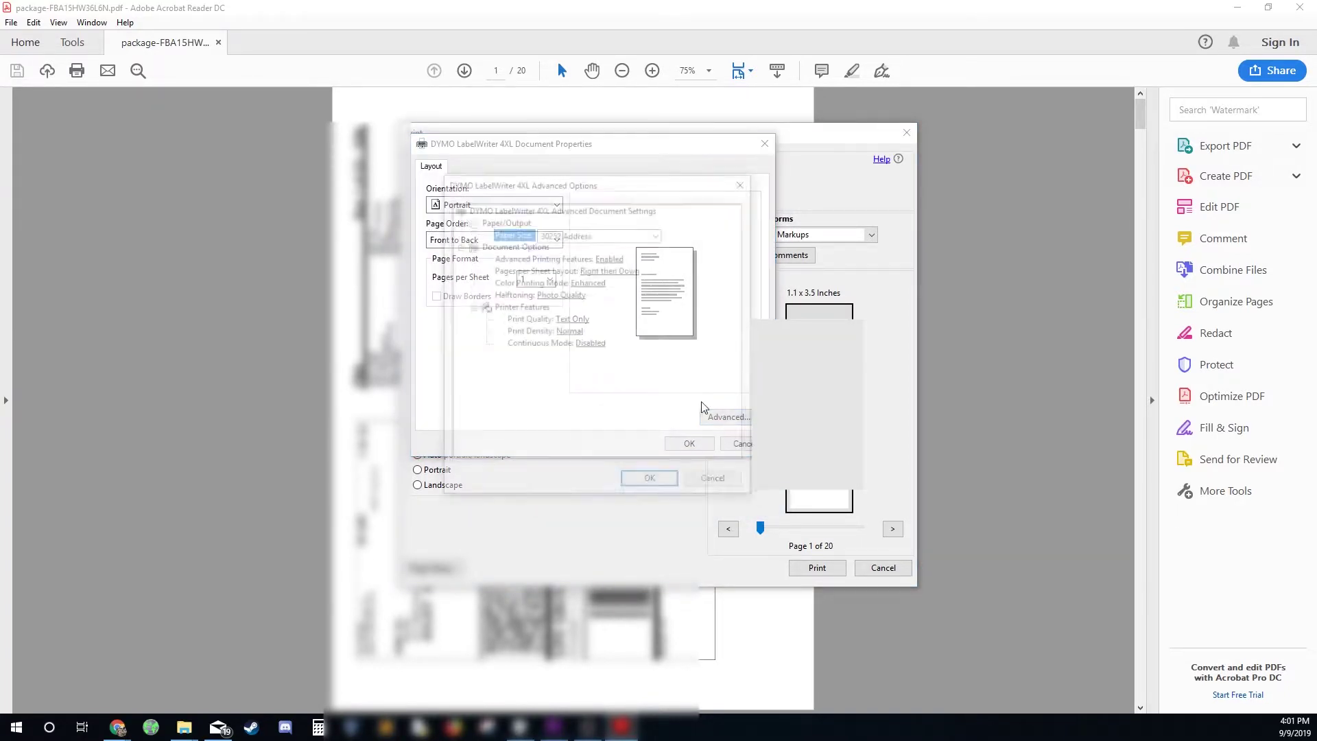
left_click(589, 234)
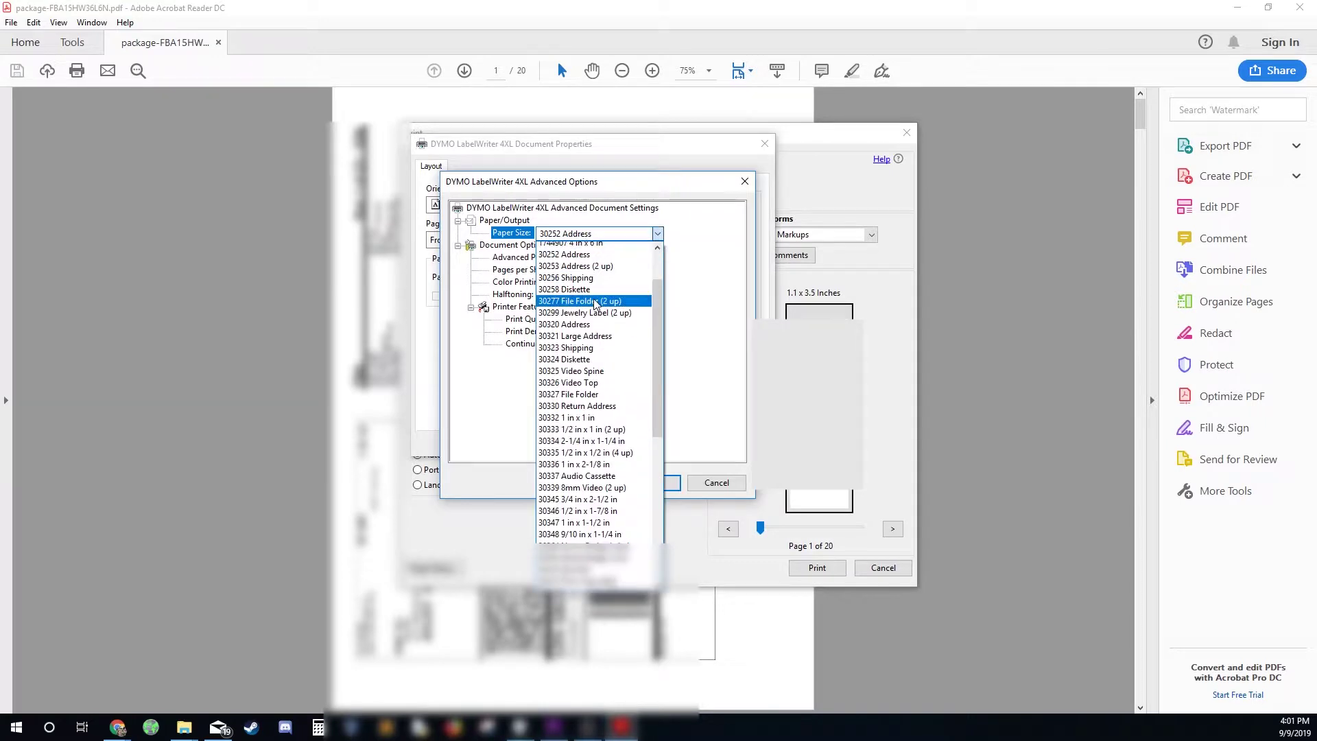
scroll(594, 303, "up", 2)
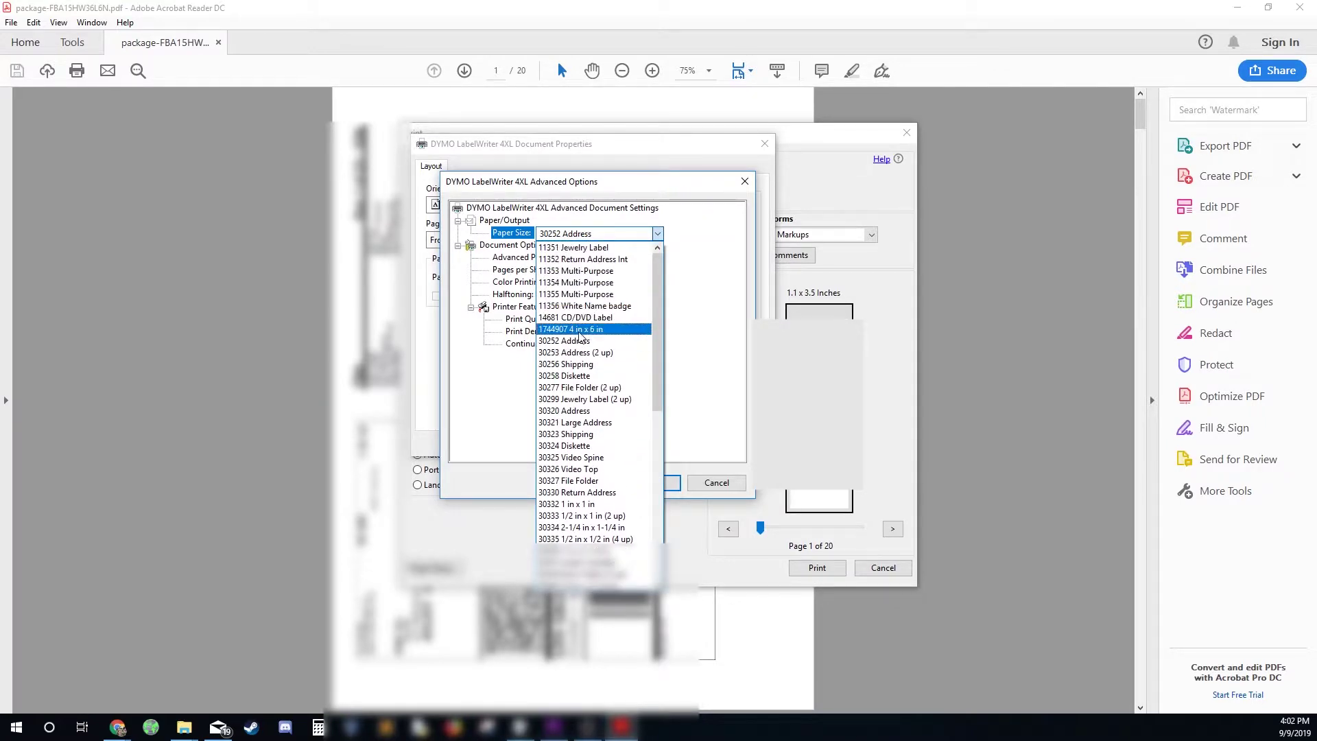
left_click(580, 332)
left_click(657, 487)
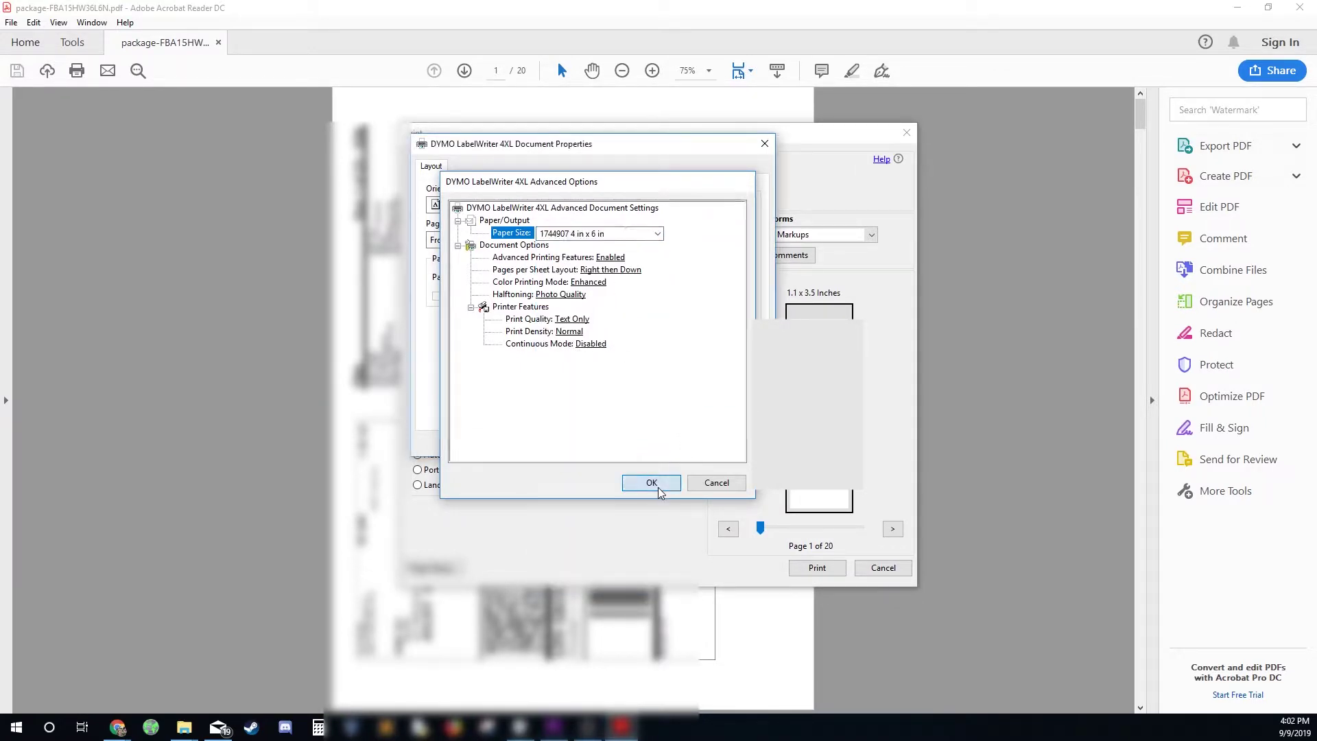
left_click(685, 445)
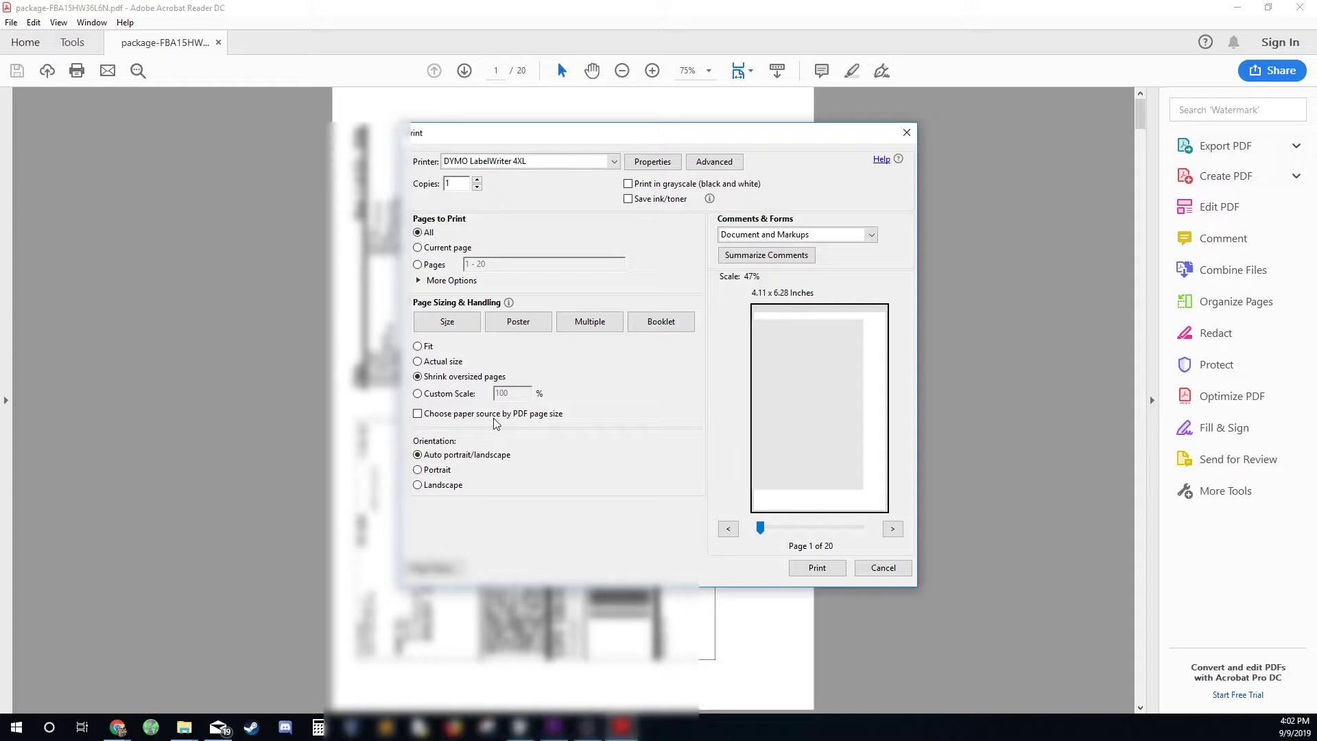
Step: Set the print sizing to Actual size with Portrait orientation
left_click(436, 364)
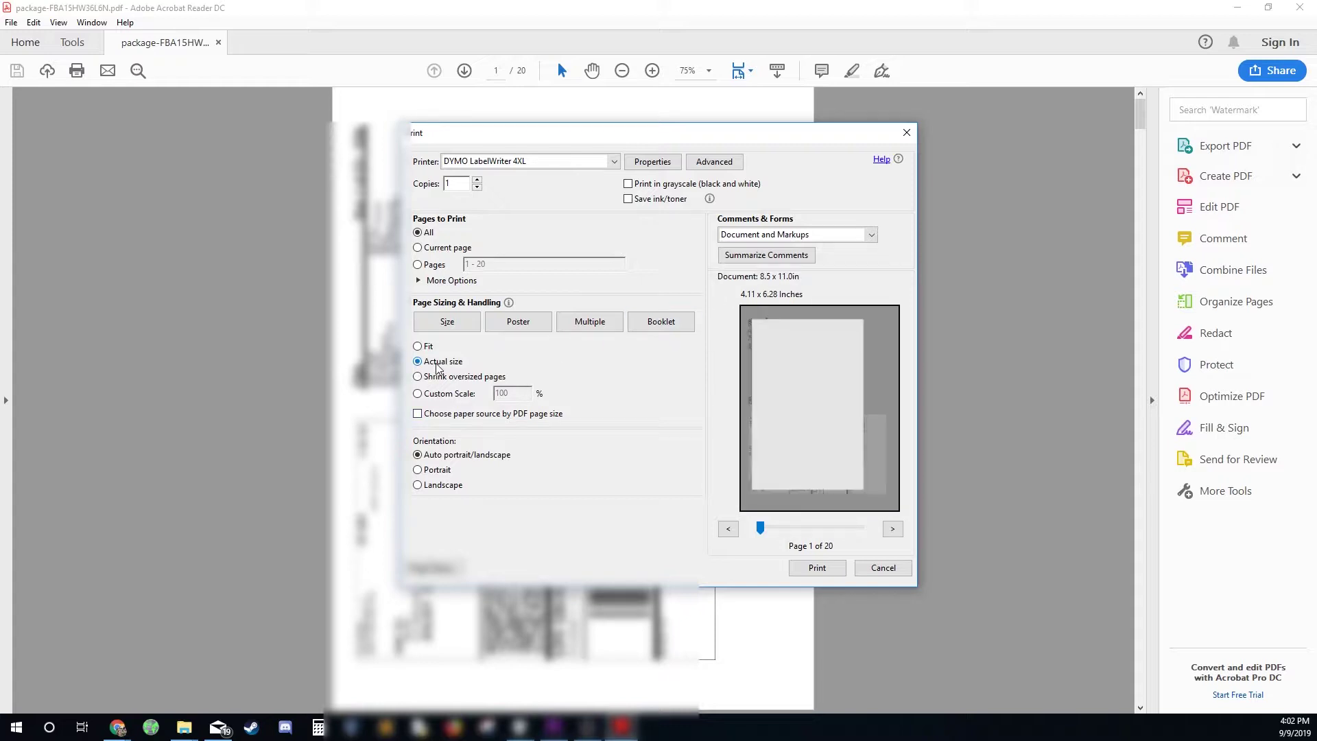
left_click(435, 473)
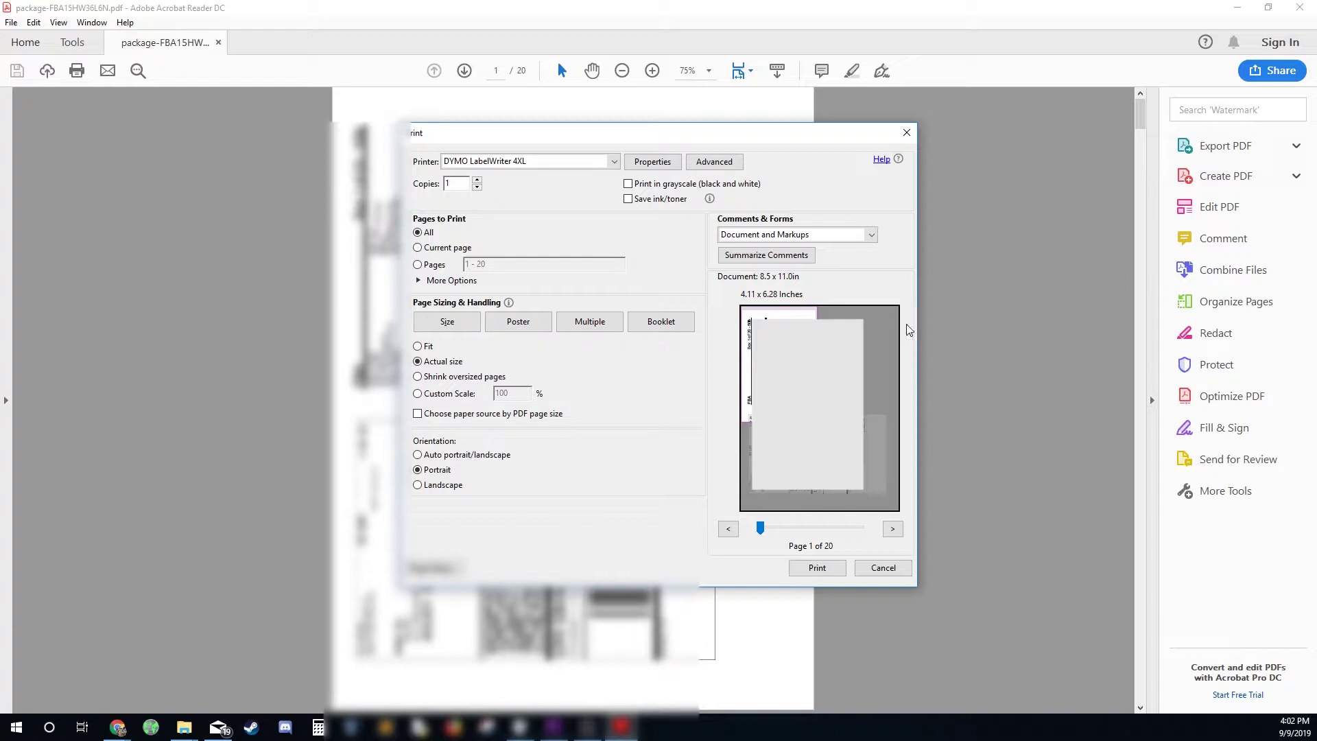
left_click(817, 567)
Step: Preview the next five label pages, return to page 1, and close the Print dialog
left_click(893, 529)
left_click(892, 529)
left_click(893, 530)
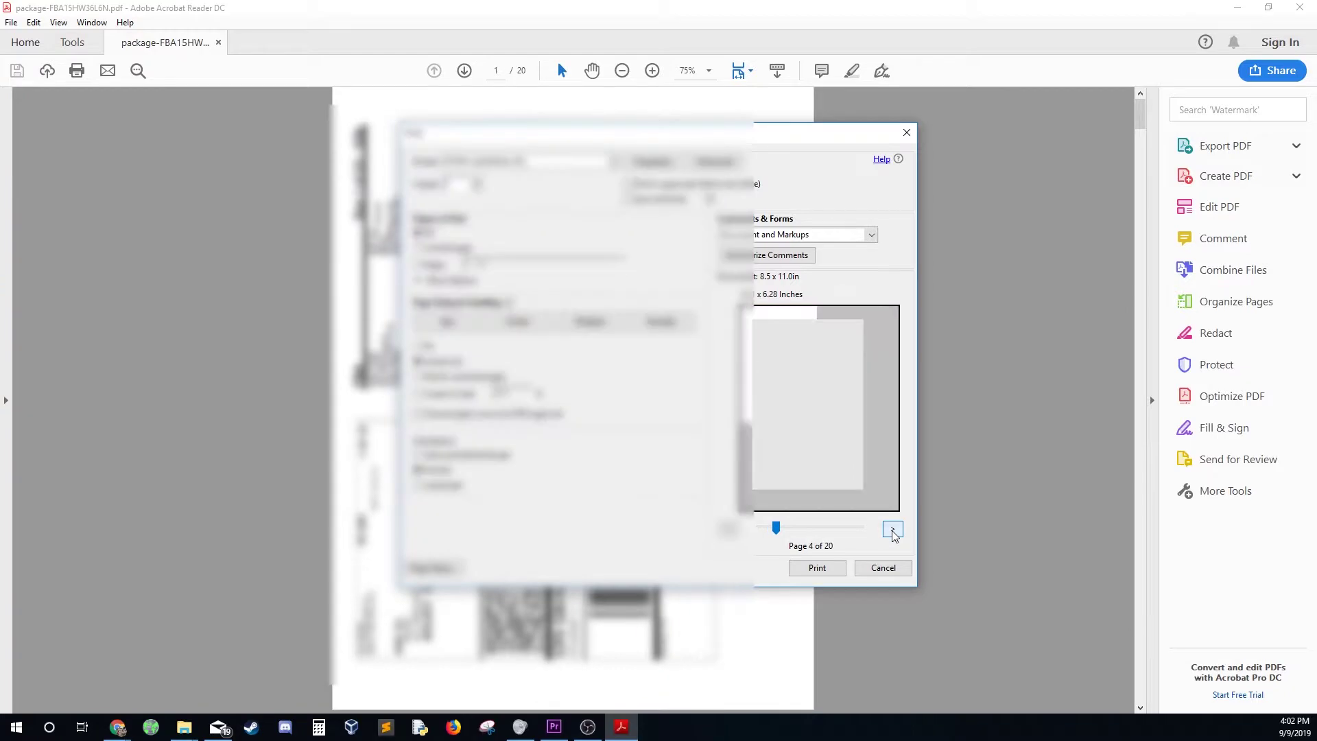
left_click(892, 529)
left_click(892, 530)
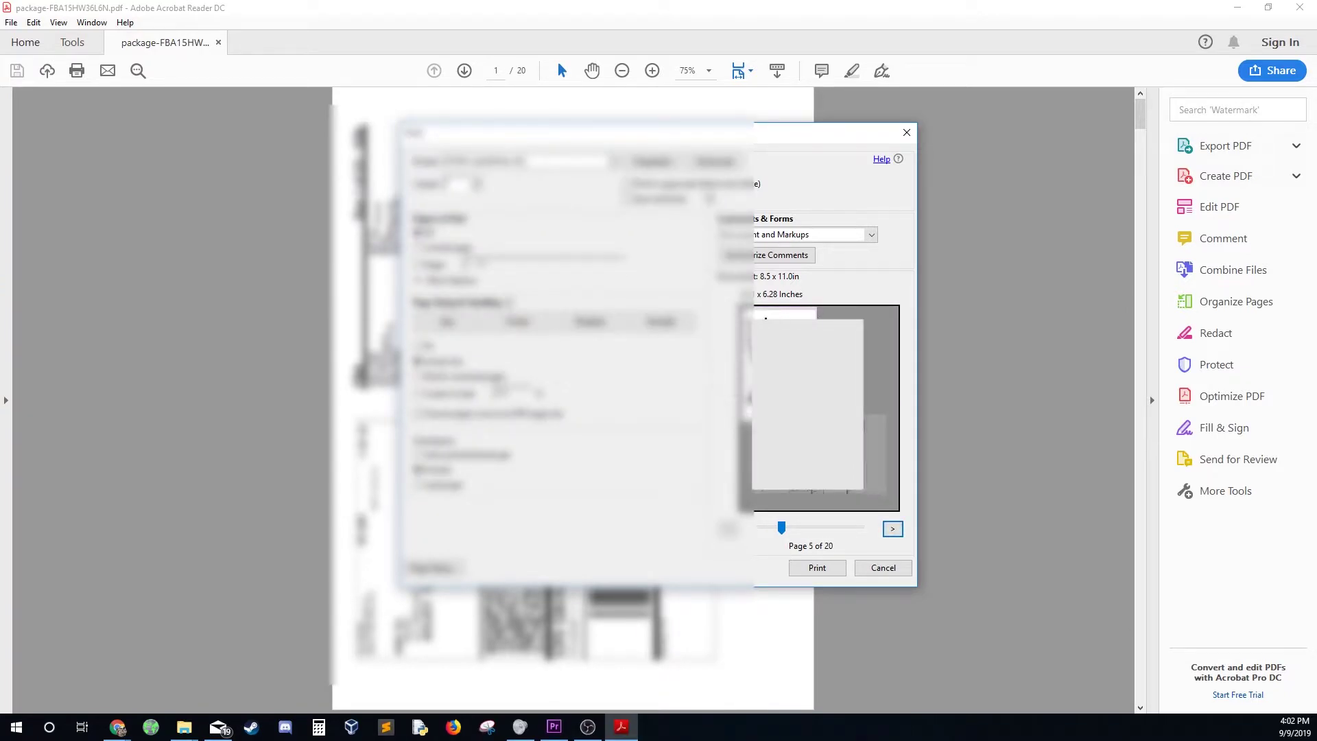
left_click(728, 529)
left_click(729, 529)
left_click(728, 529)
left_click(729, 529)
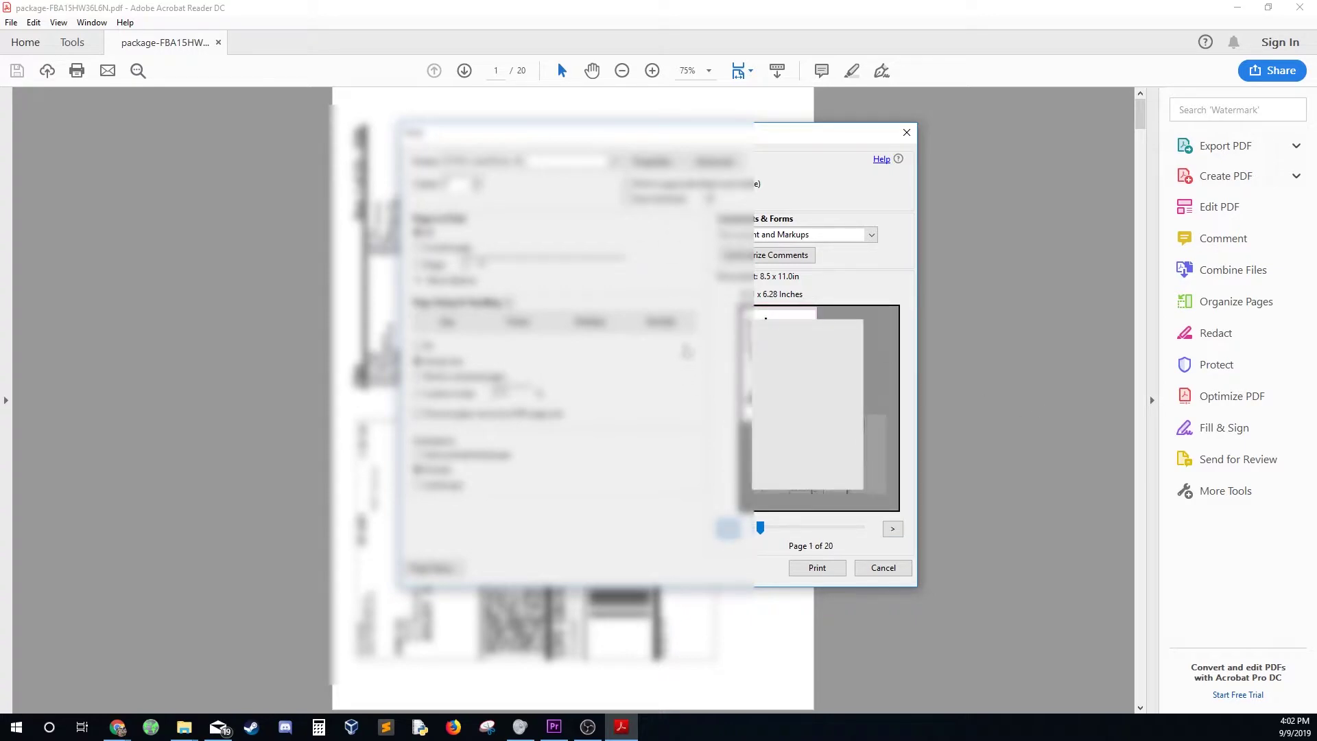
left_click(906, 132)
Step: Snapshot the lower shipping label on page 1 to the clipboard, then bring up printing for it
left_click(11, 22)
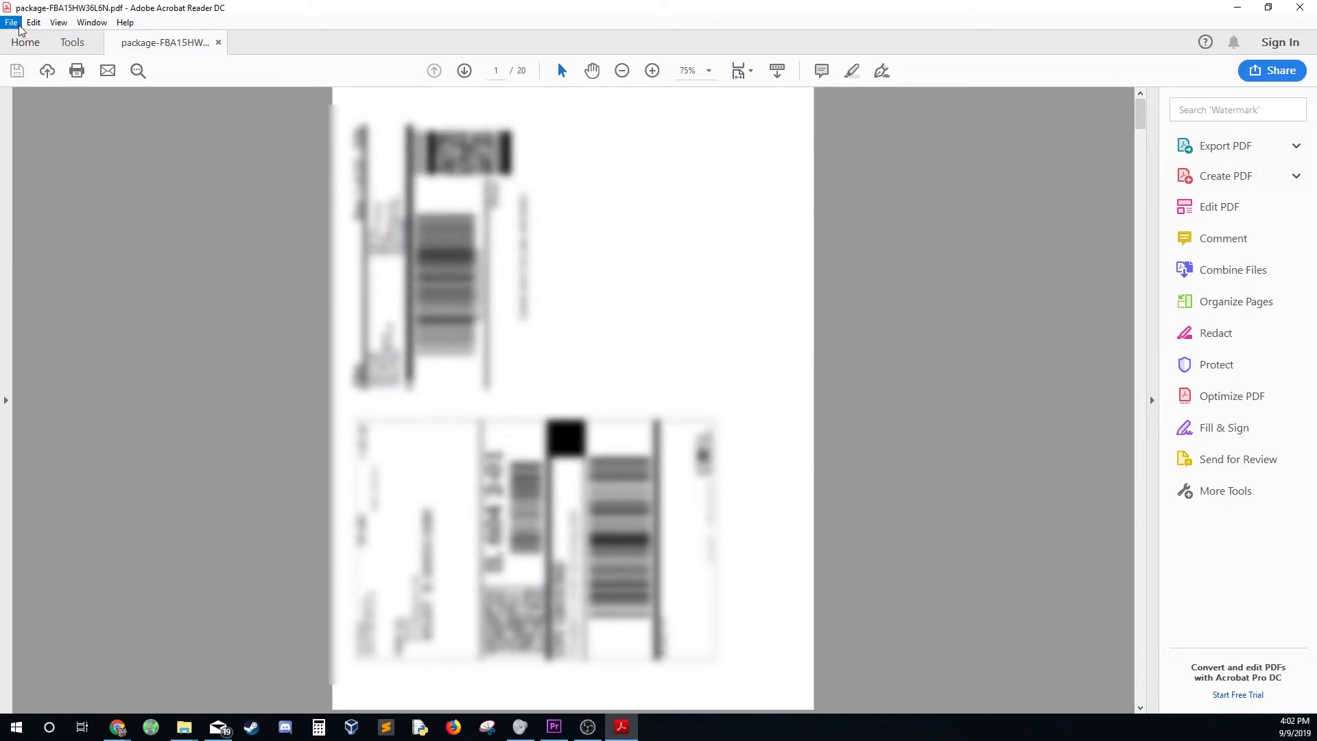
mouse_move(39, 23)
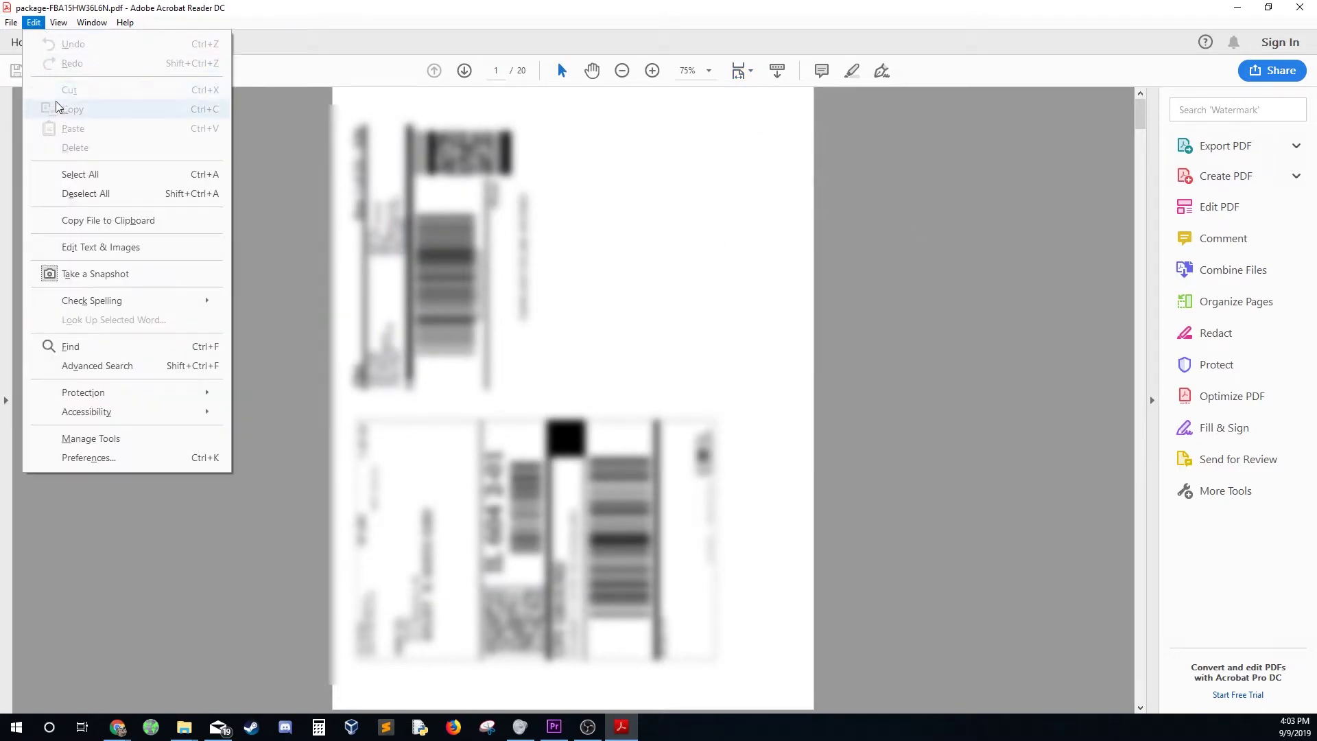
left_click(100, 273)
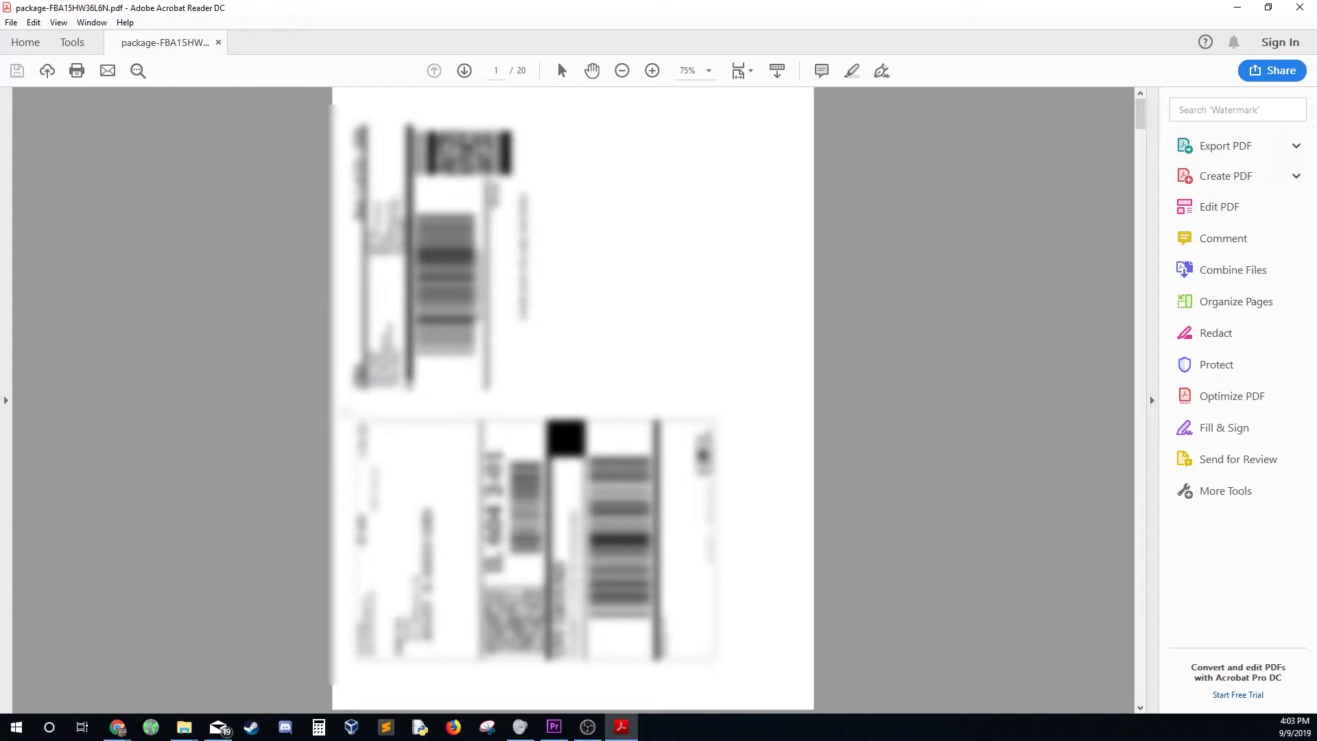
left_click_drag(345, 411, 722, 672)
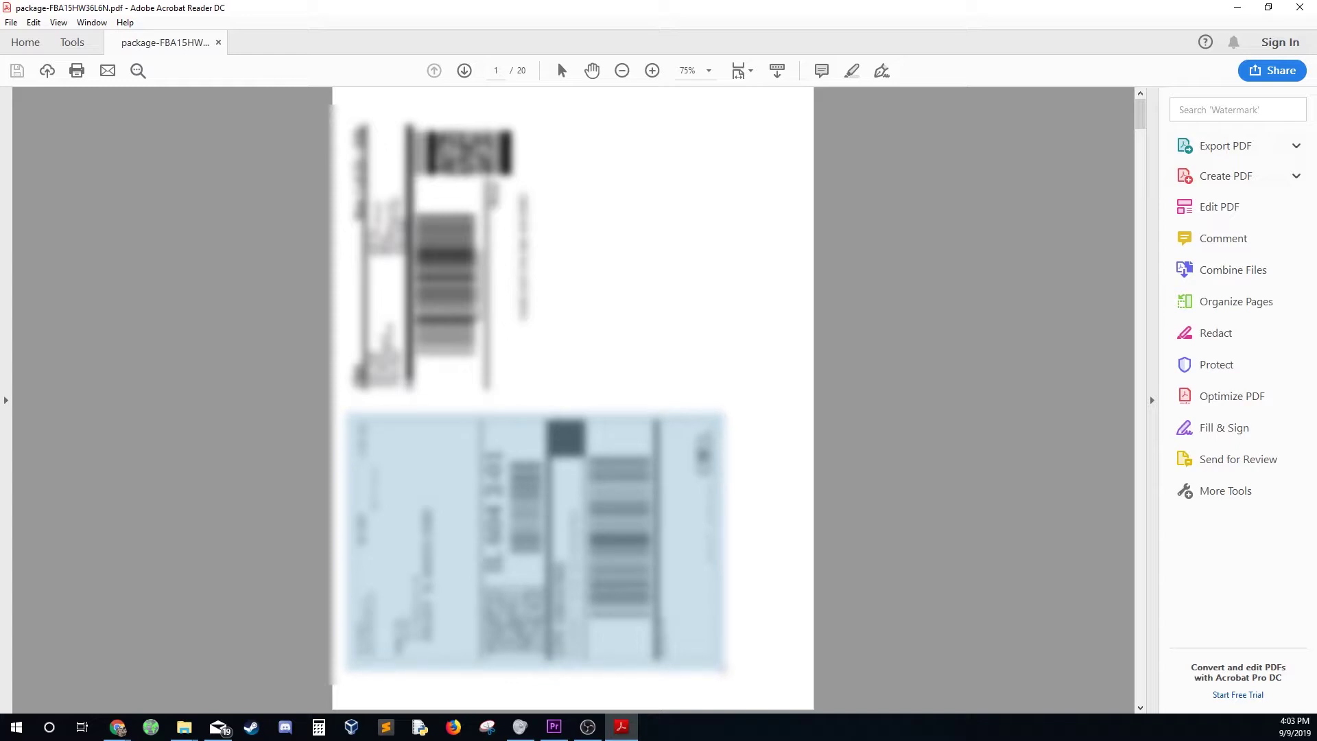
left_click_drag(722, 672, 725, 671)
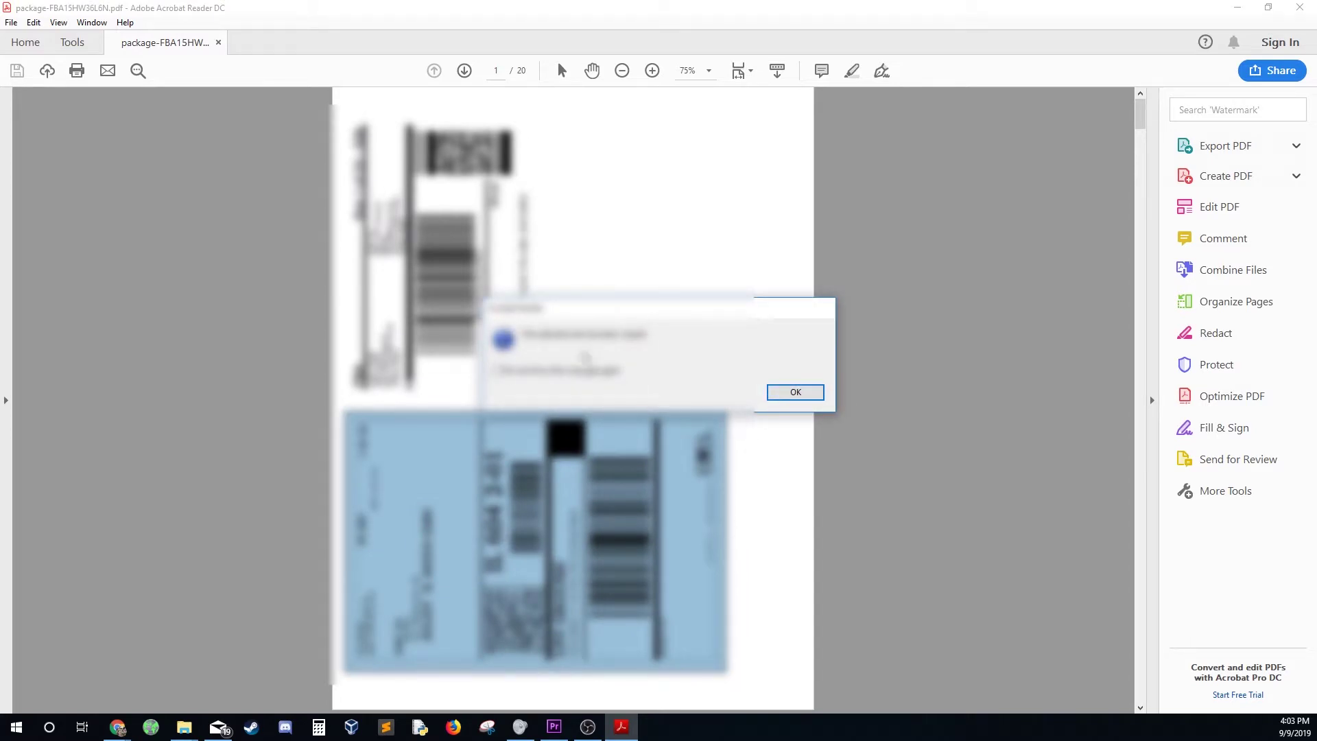
left_click(798, 393)
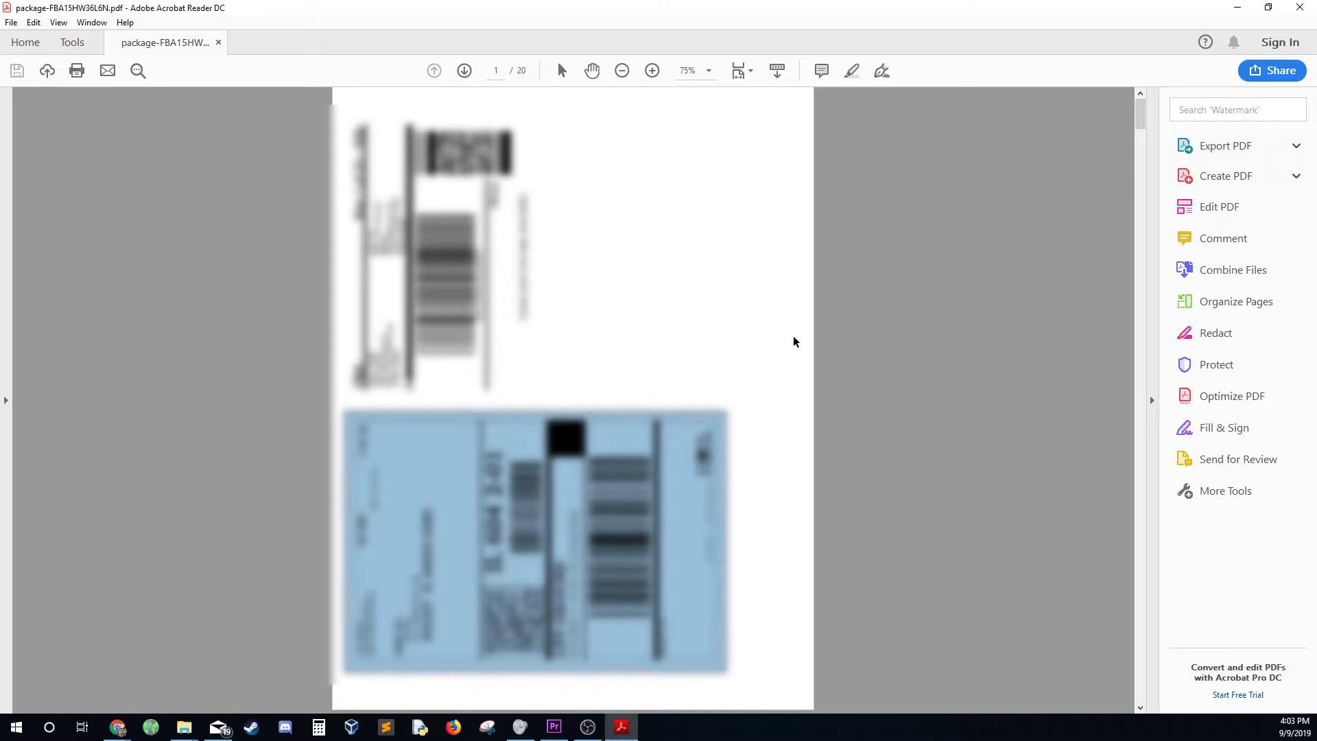
key("ctrl+p")
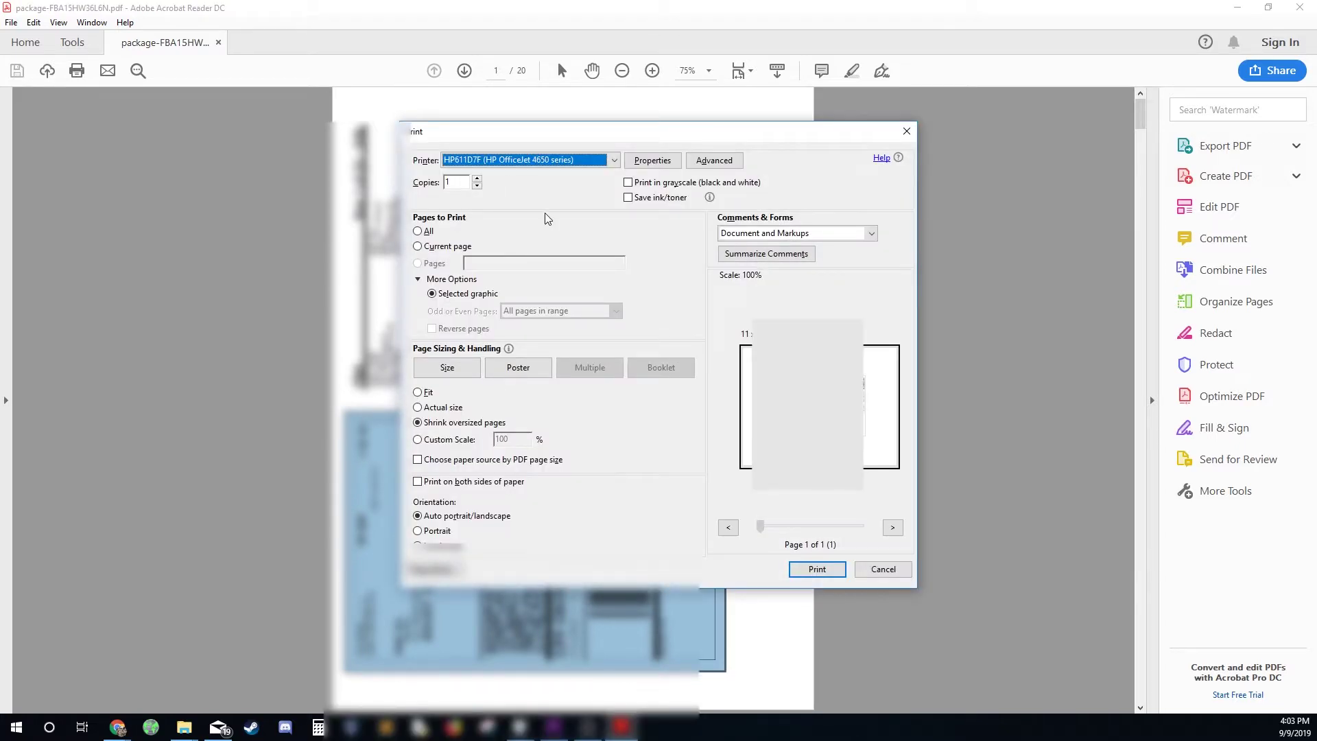
left_click(610, 163)
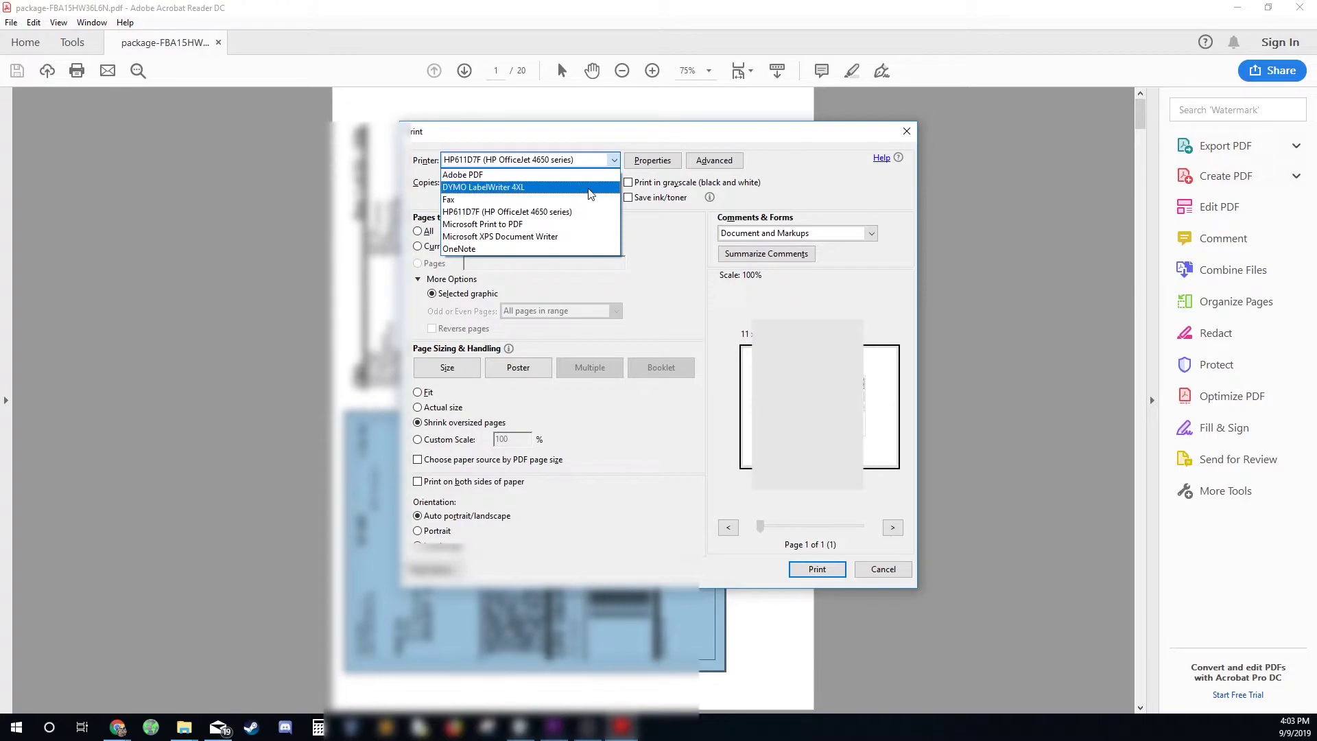
left_click(580, 187)
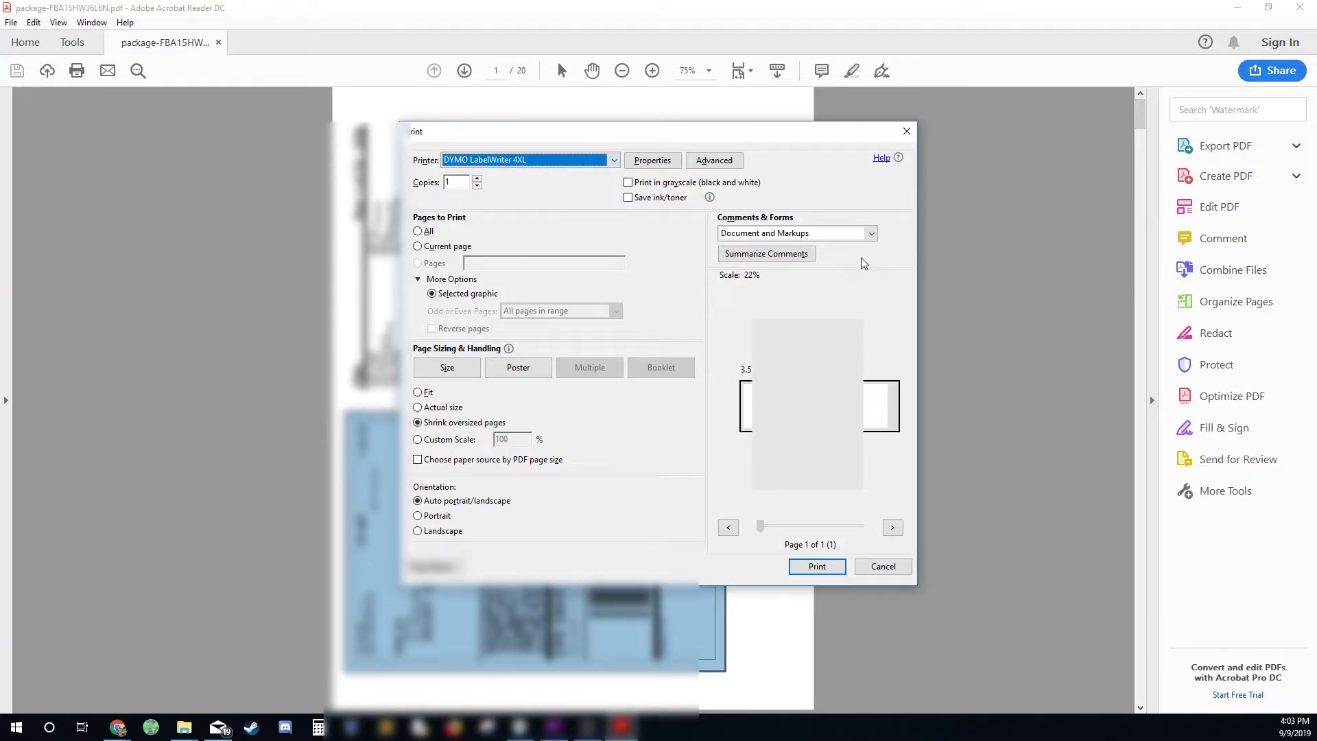
left_click(653, 159)
left_click(728, 415)
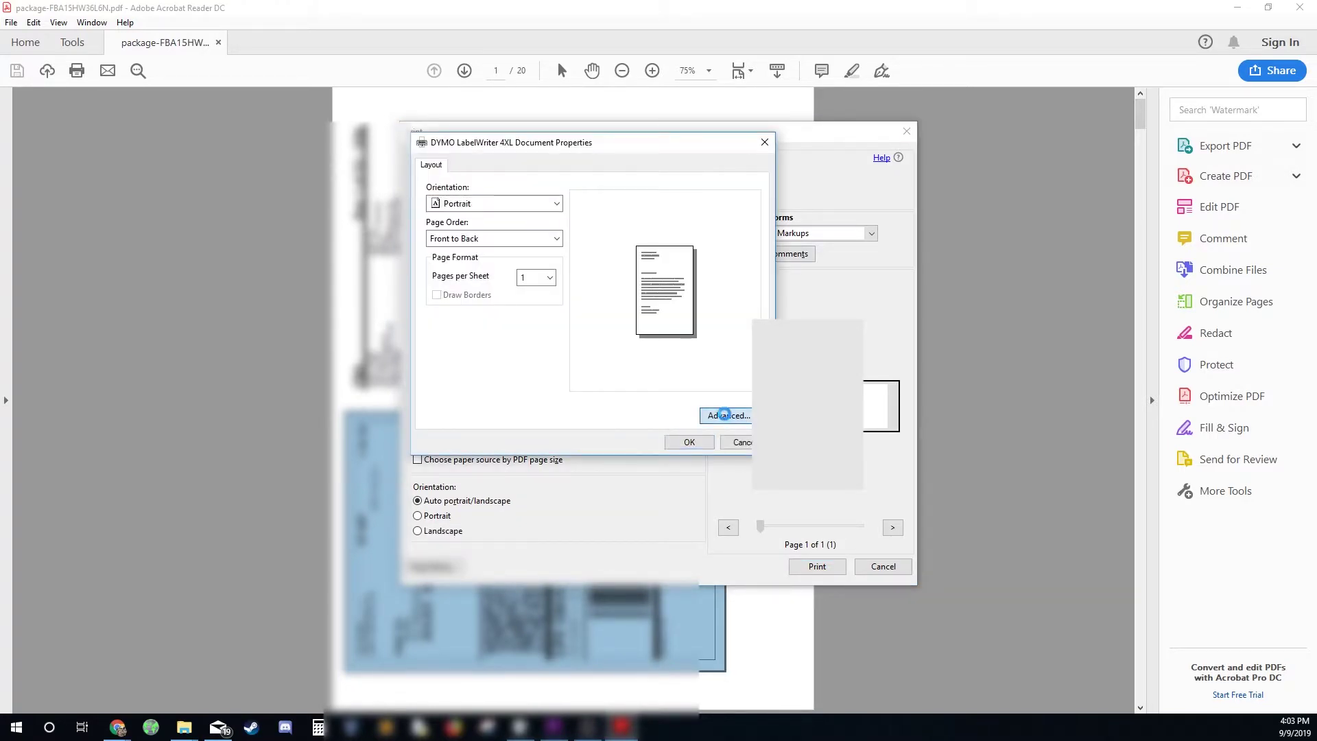
left_click(590, 232)
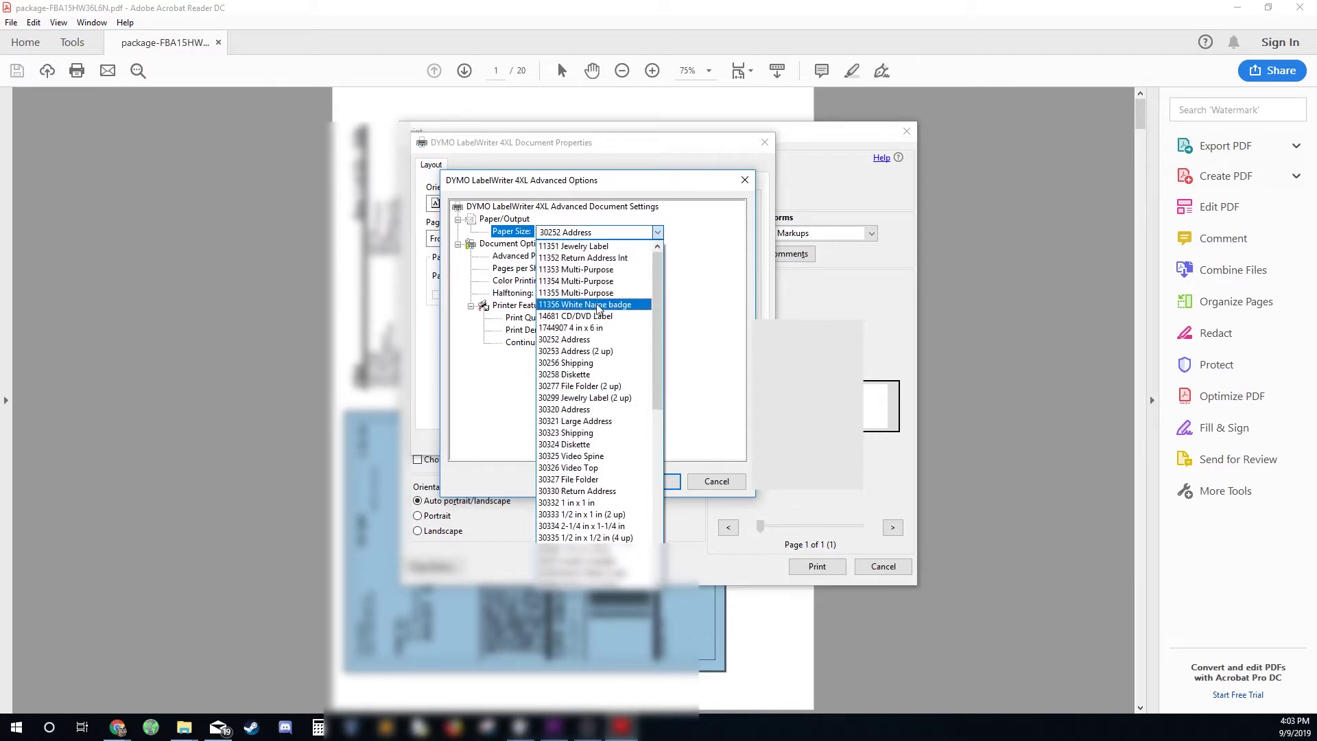
left_click(571, 328)
left_click(653, 482)
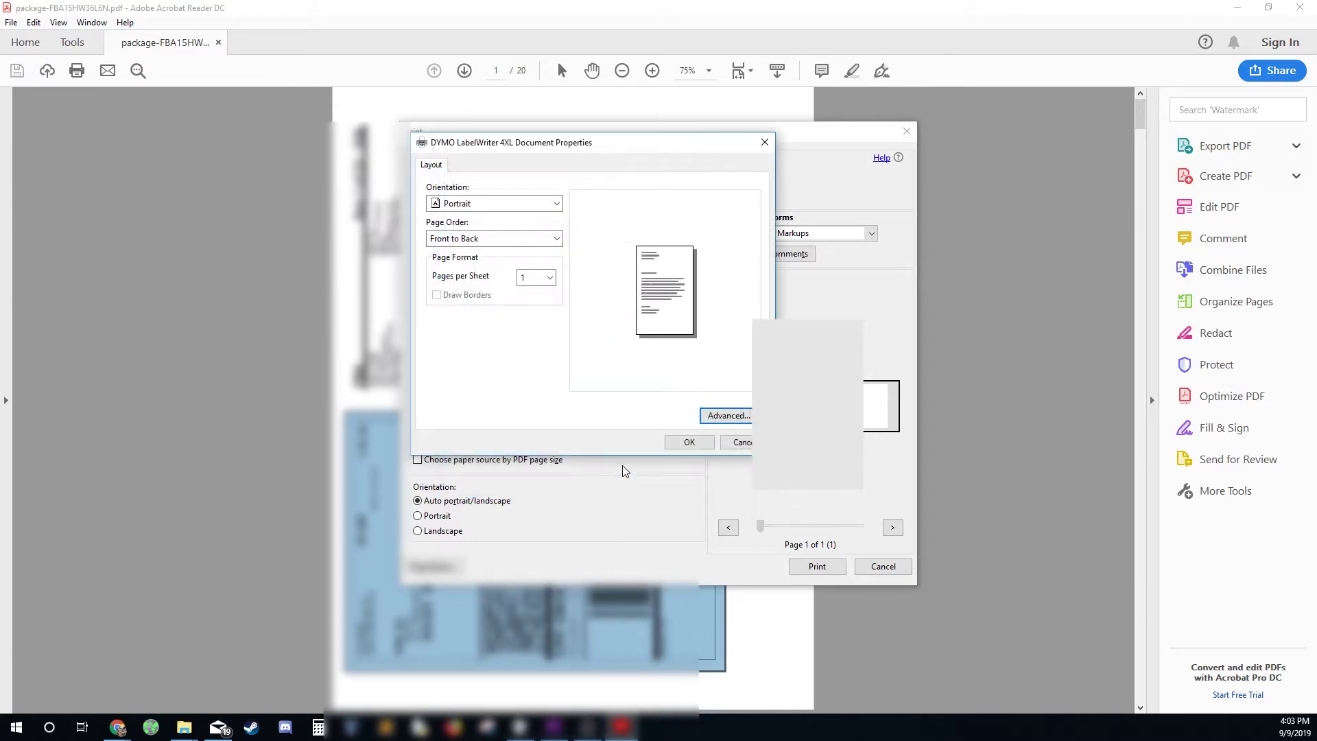
left_click(689, 446)
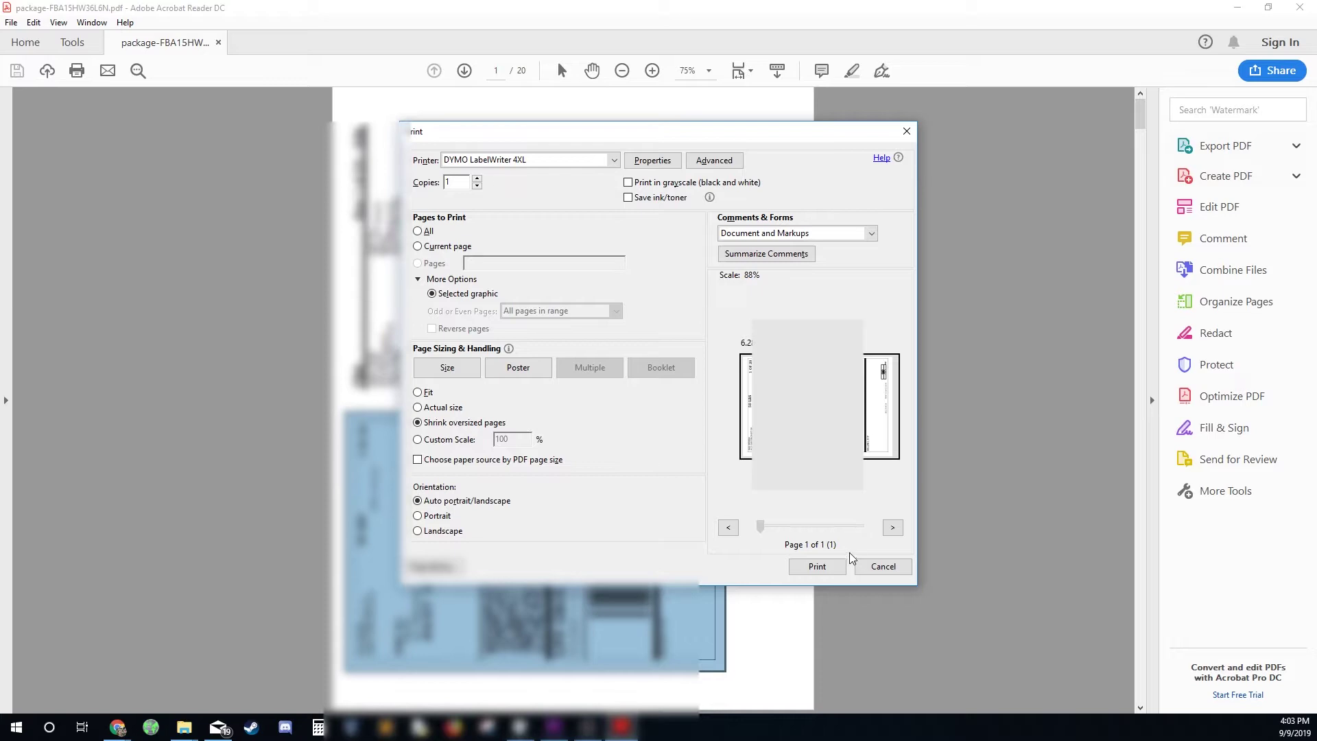
left_click(883, 567)
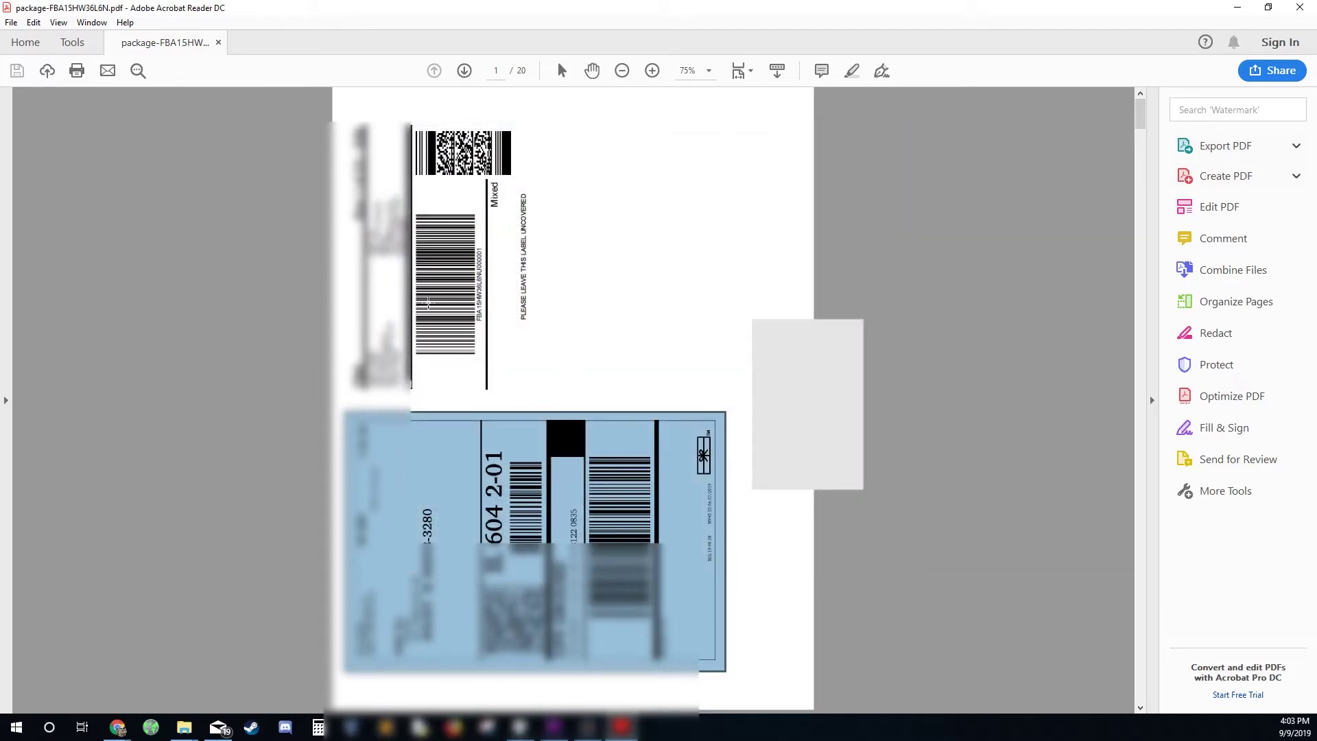
Step: Snapshot the lower shipping label on page 2 and bring up printing for it
scroll(430, 383, "down", 8)
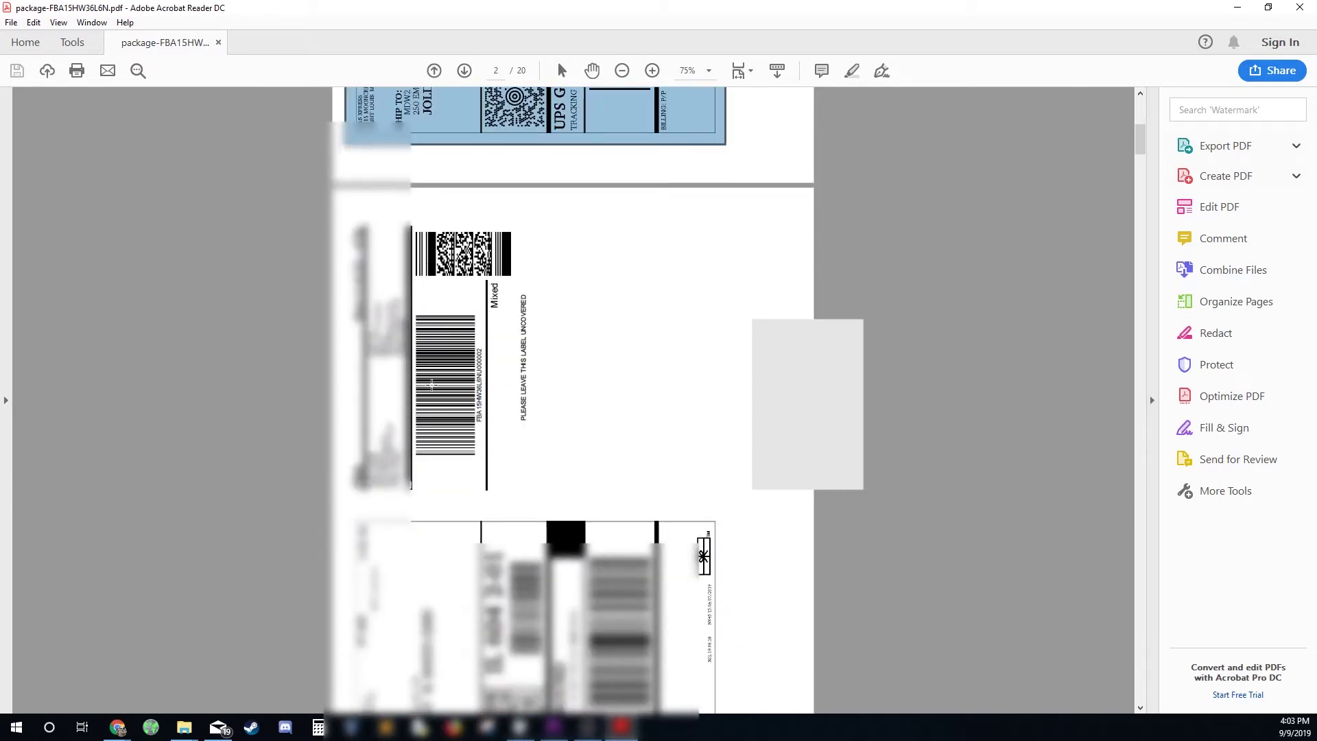
scroll(431, 385, "down", 3)
left_click_drag(349, 381, 726, 637)
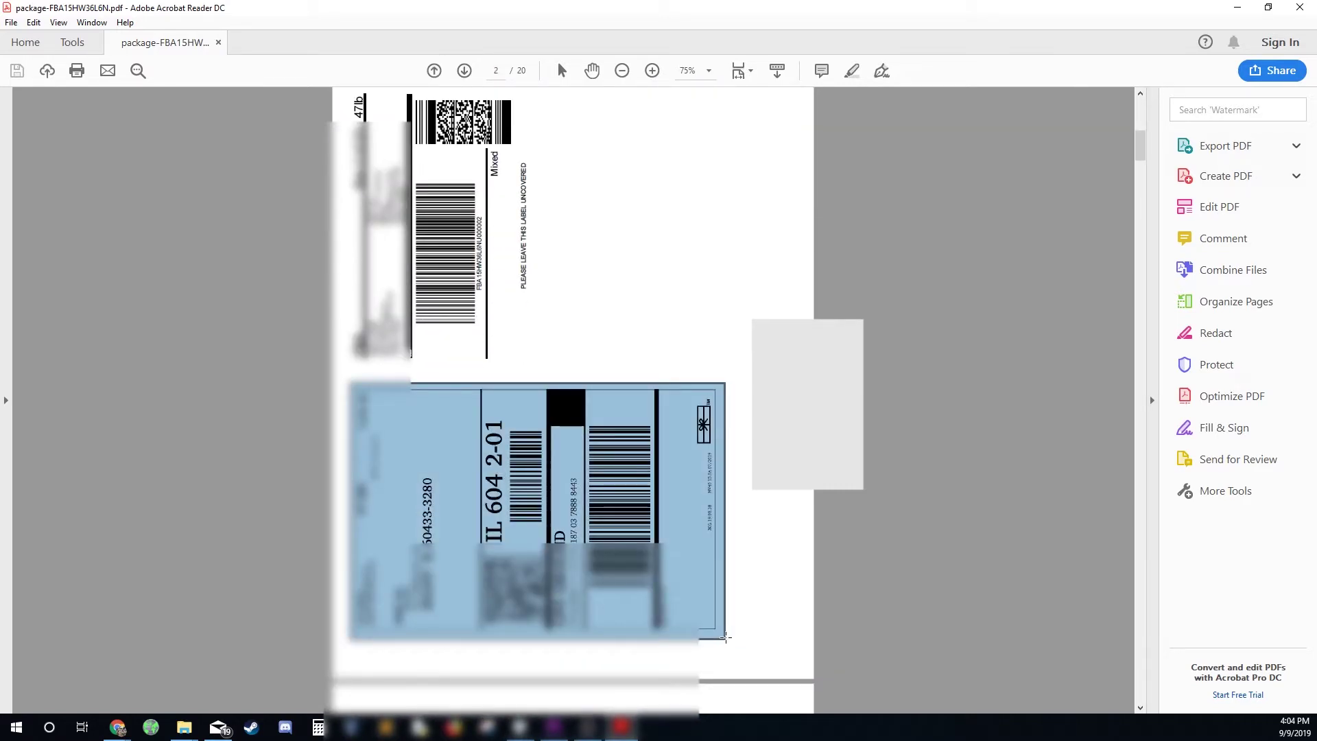
key("ctrl+p")
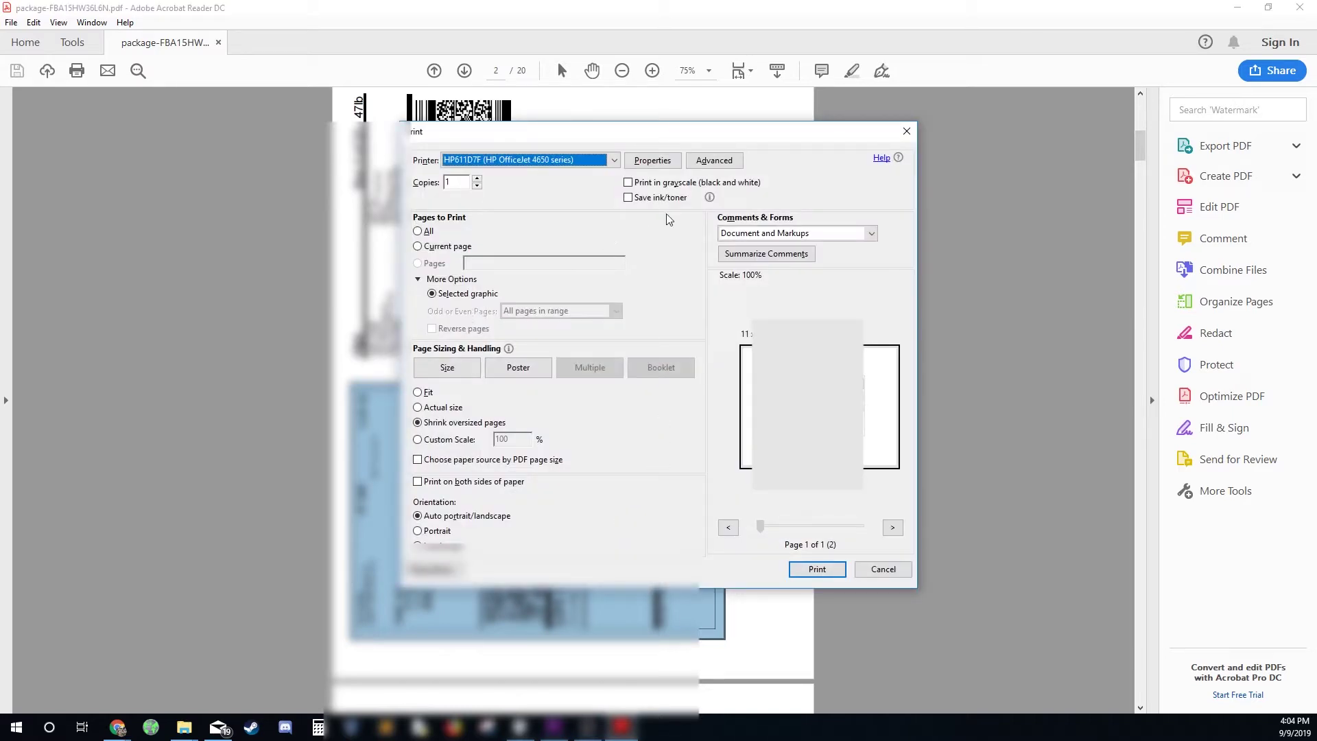
Step: Select the DYMO LabelWriter 4XL as the printer
left_click(608, 160)
left_click(607, 163)
left_click(608, 163)
left_click(596, 188)
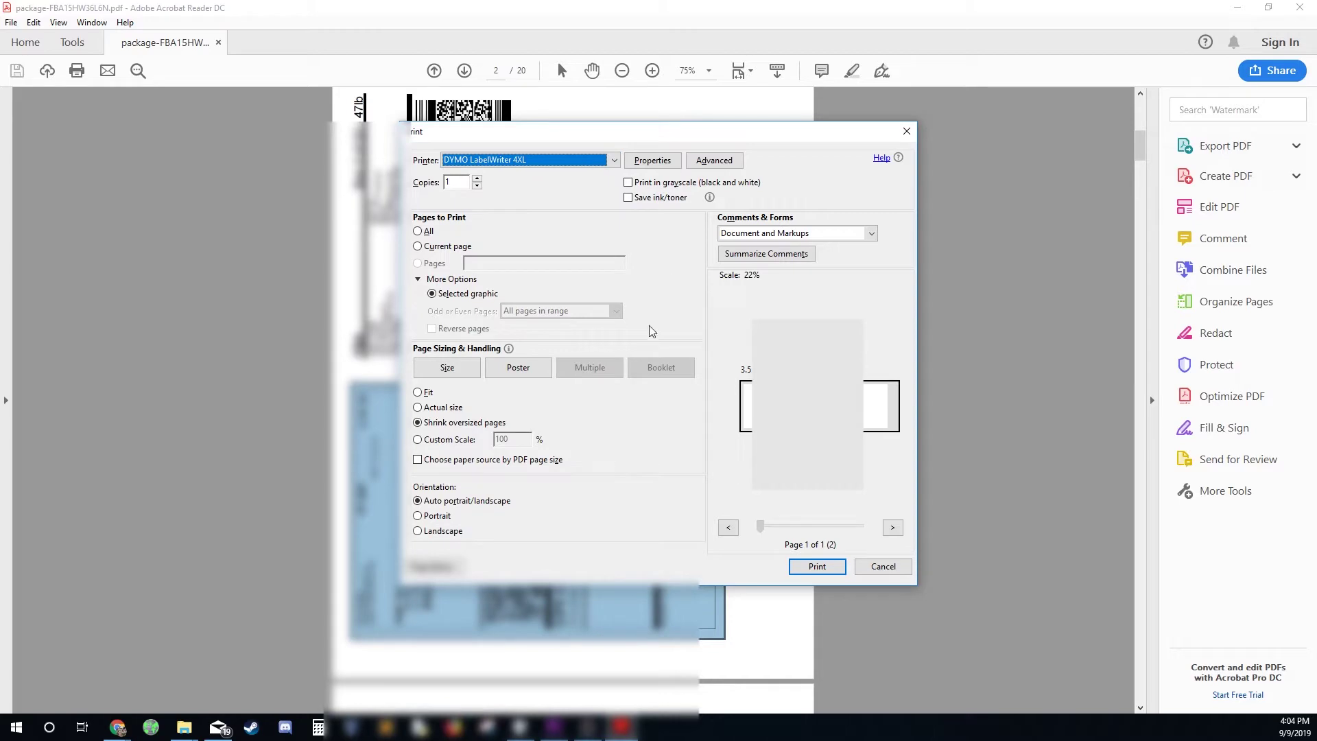
Step: Set the DYMO paper size to 1744907 4 in x 6 in and confirm the properties
left_click(678, 162)
left_click(706, 418)
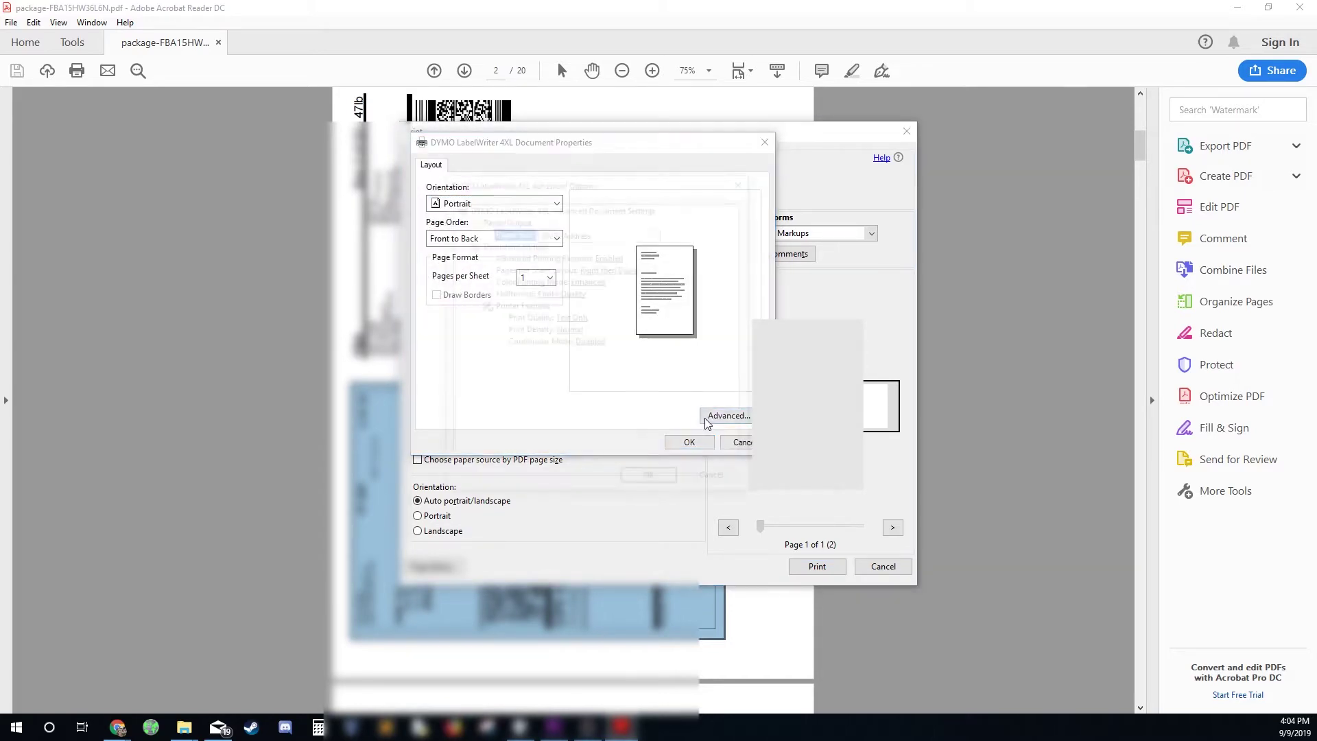
left_click(589, 234)
scroll(598, 281, "up", 2)
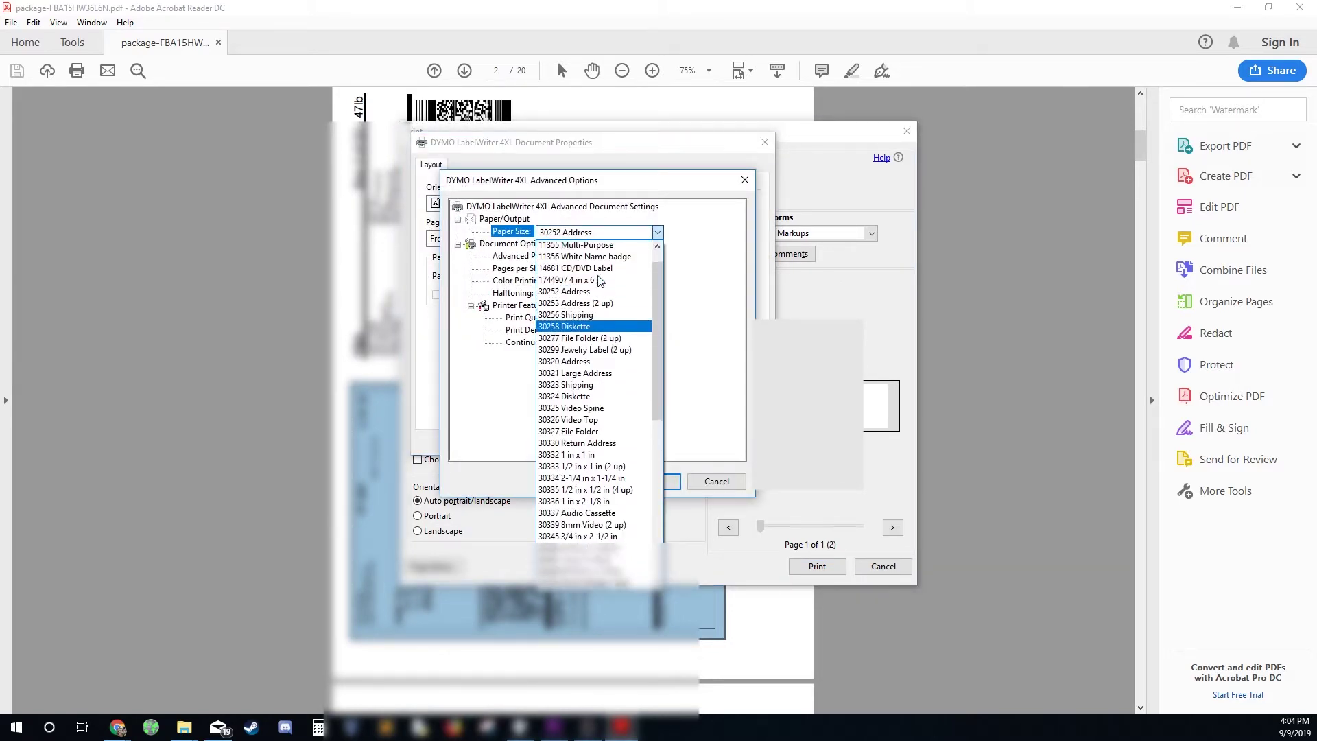
left_click(583, 303)
left_click(665, 483)
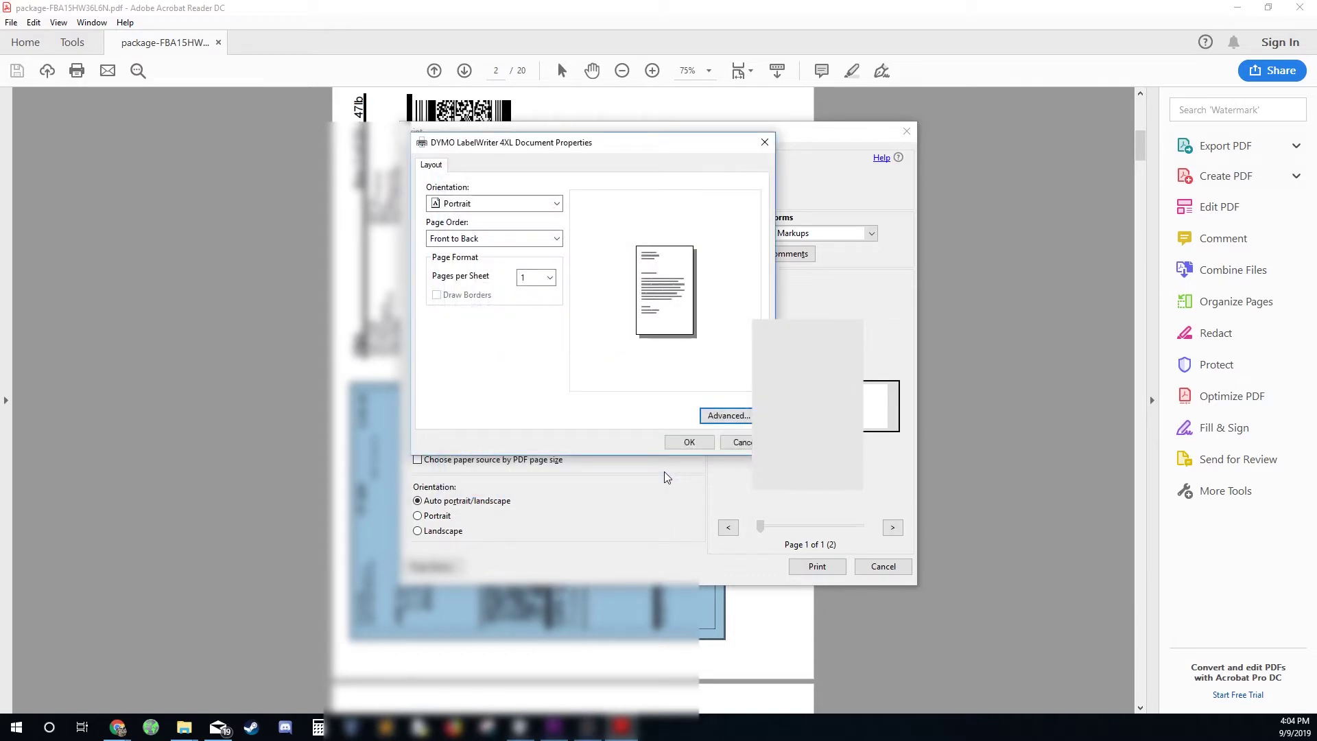
left_click(689, 442)
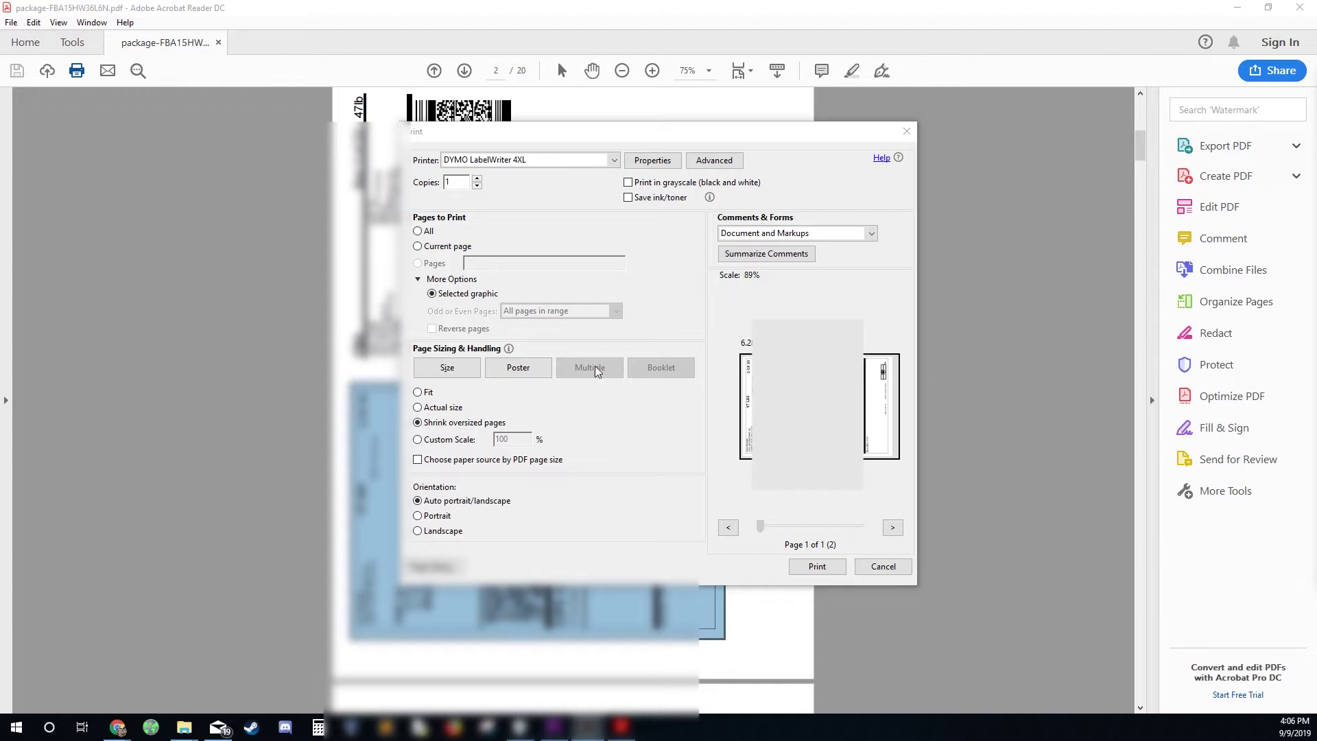
left_click(541, 163)
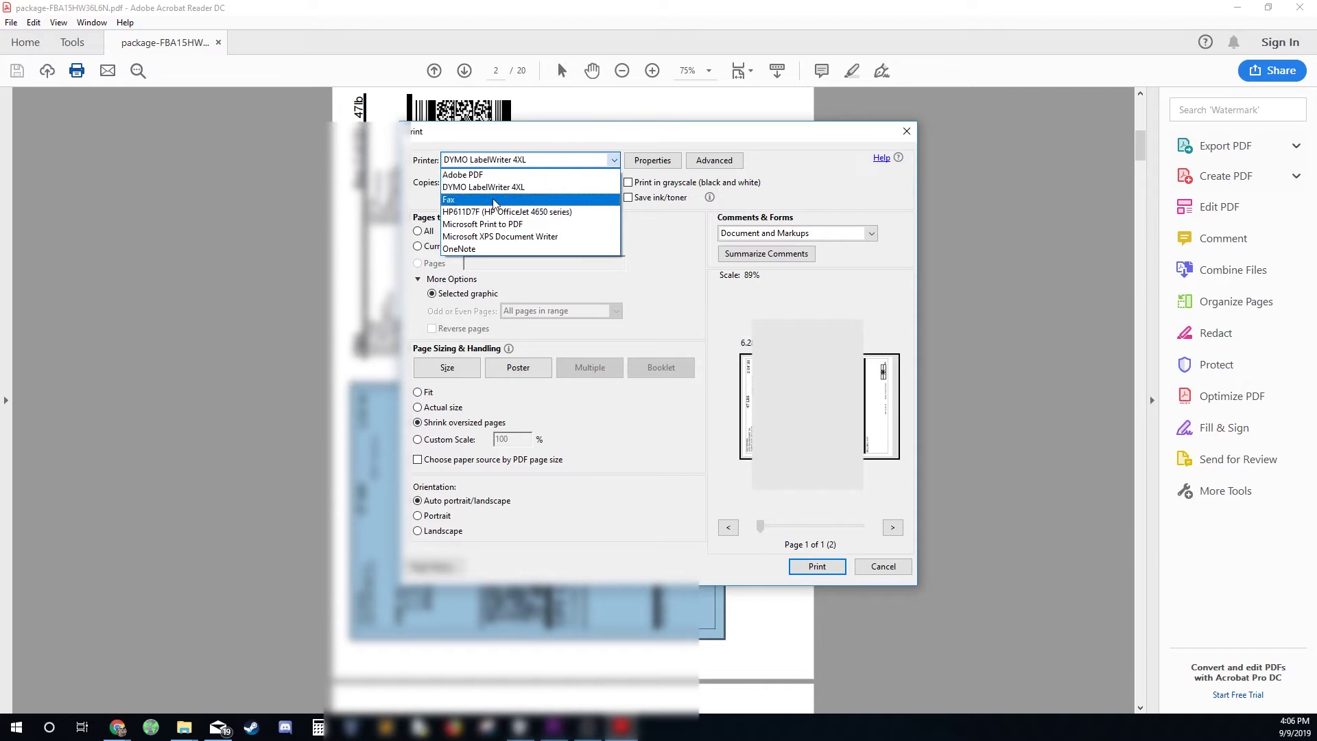
left_click(516, 191)
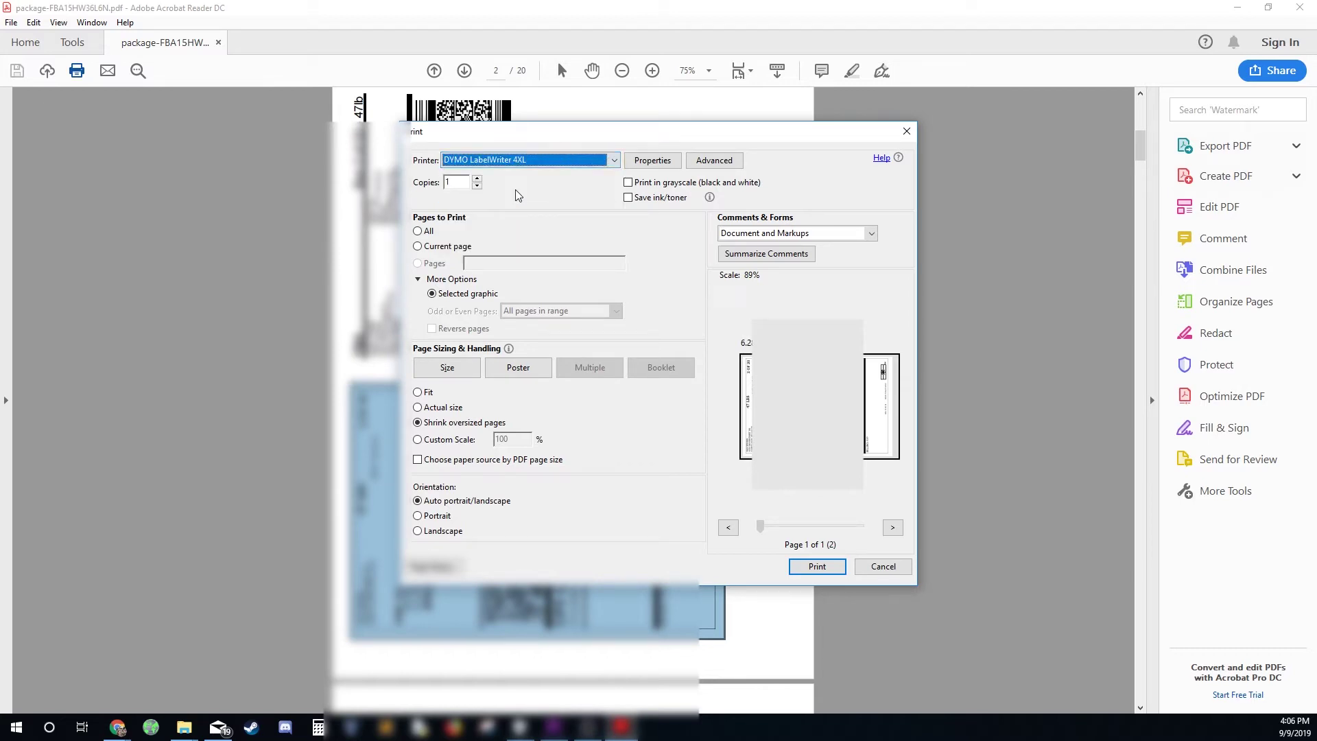
left_click(653, 161)
left_click(494, 203)
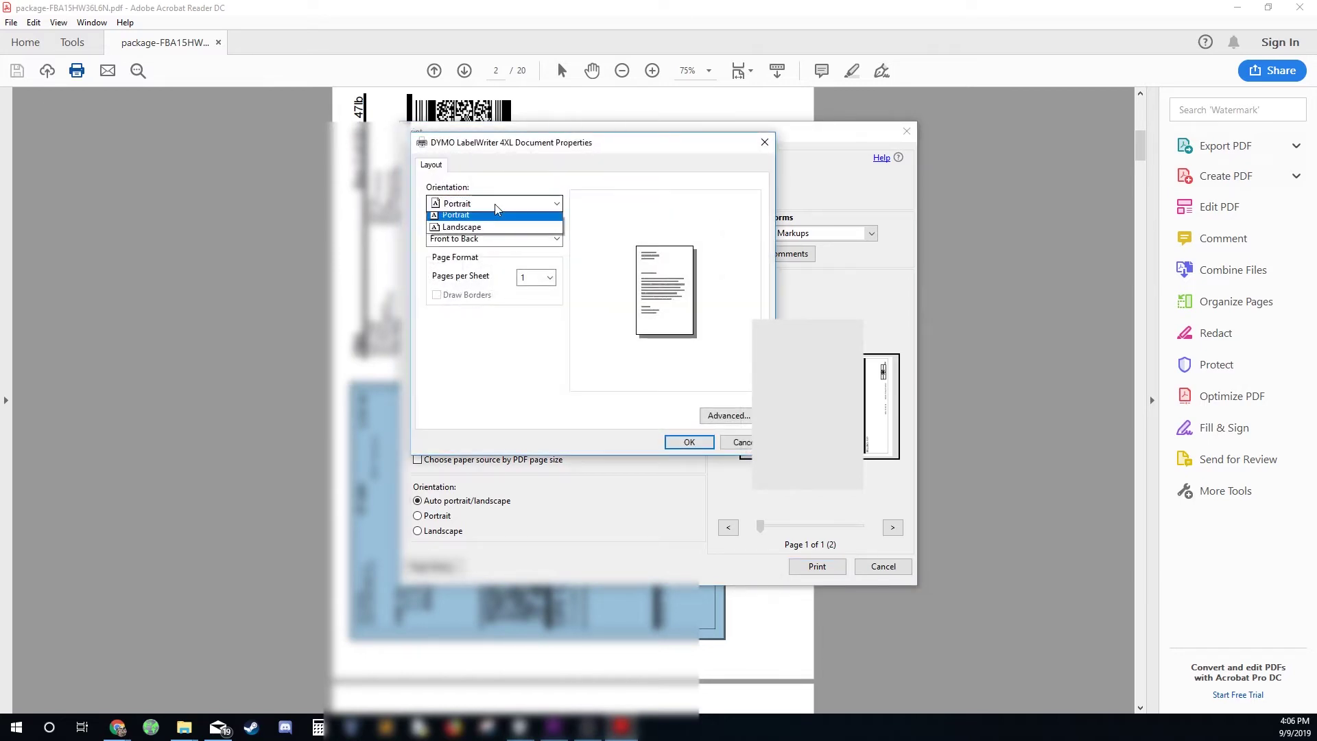
left_click(496, 206)
left_click(728, 415)
left_click(578, 232)
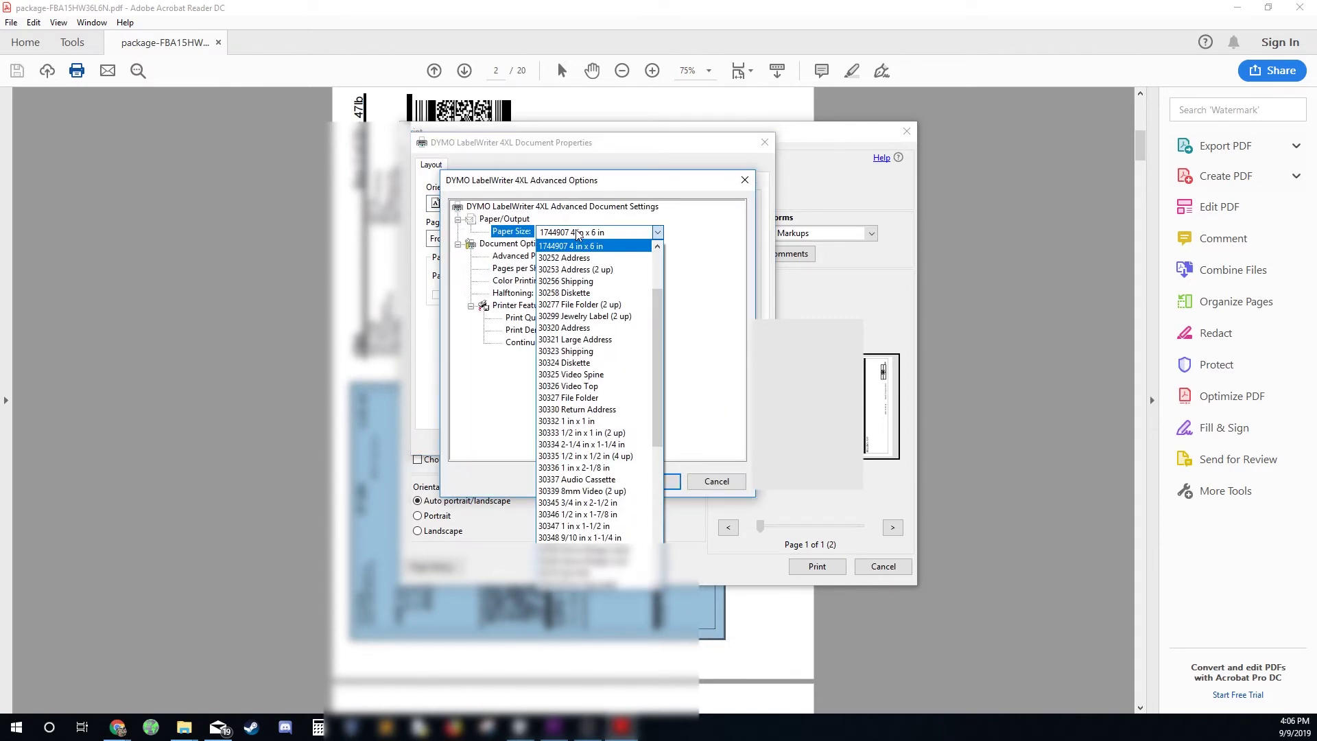
left_click(579, 233)
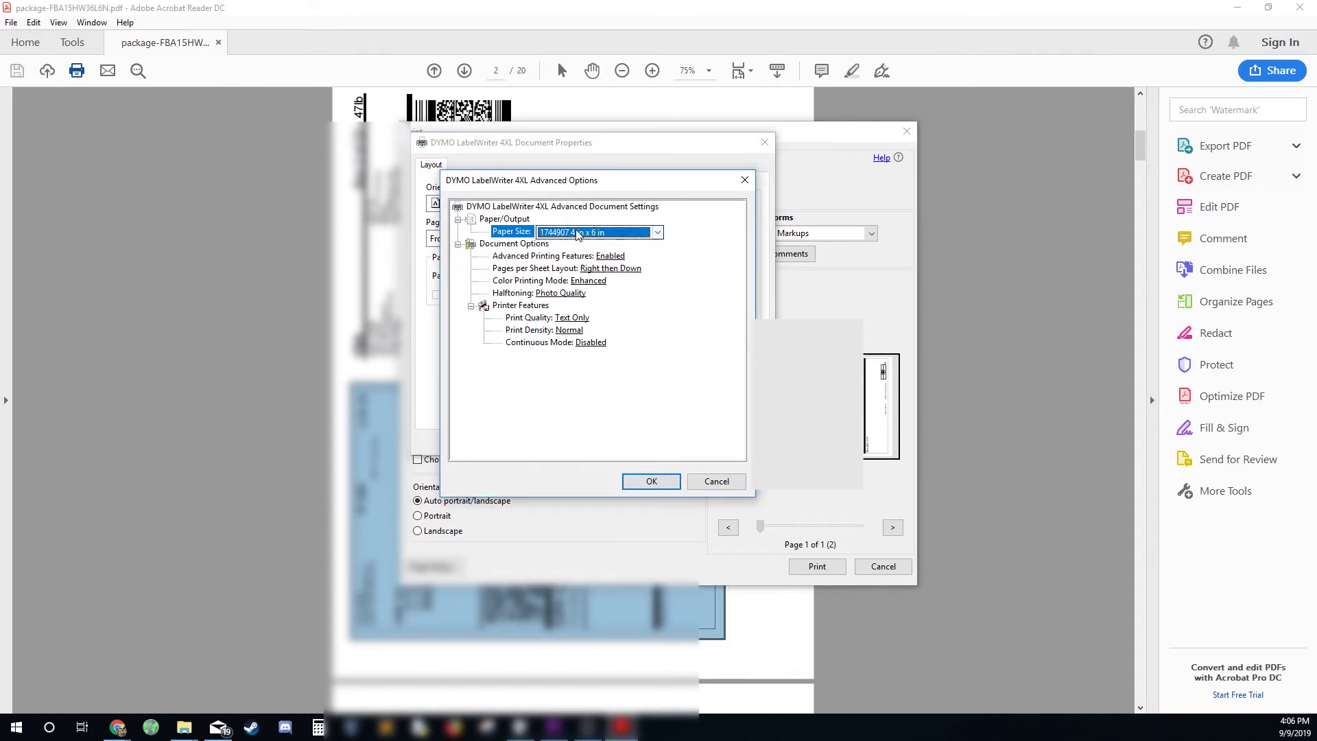
left_click(650, 481)
left_click(681, 440)
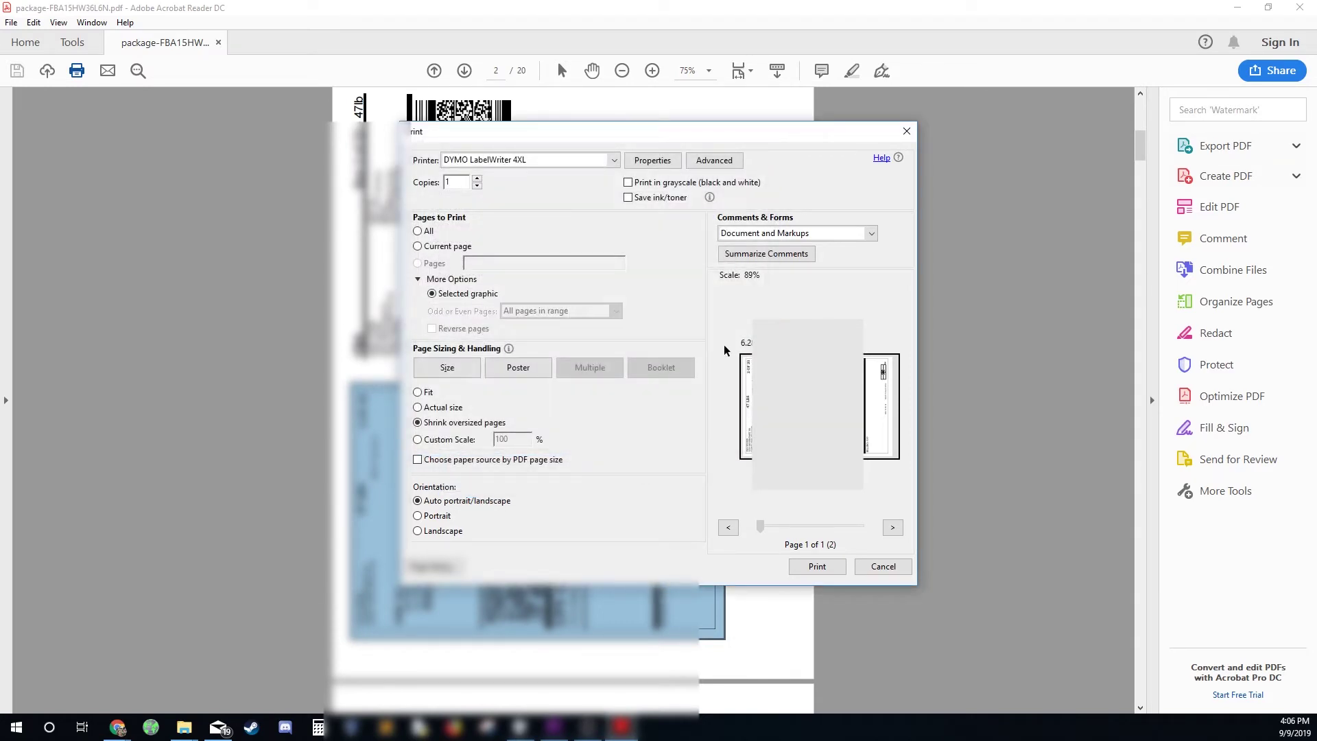